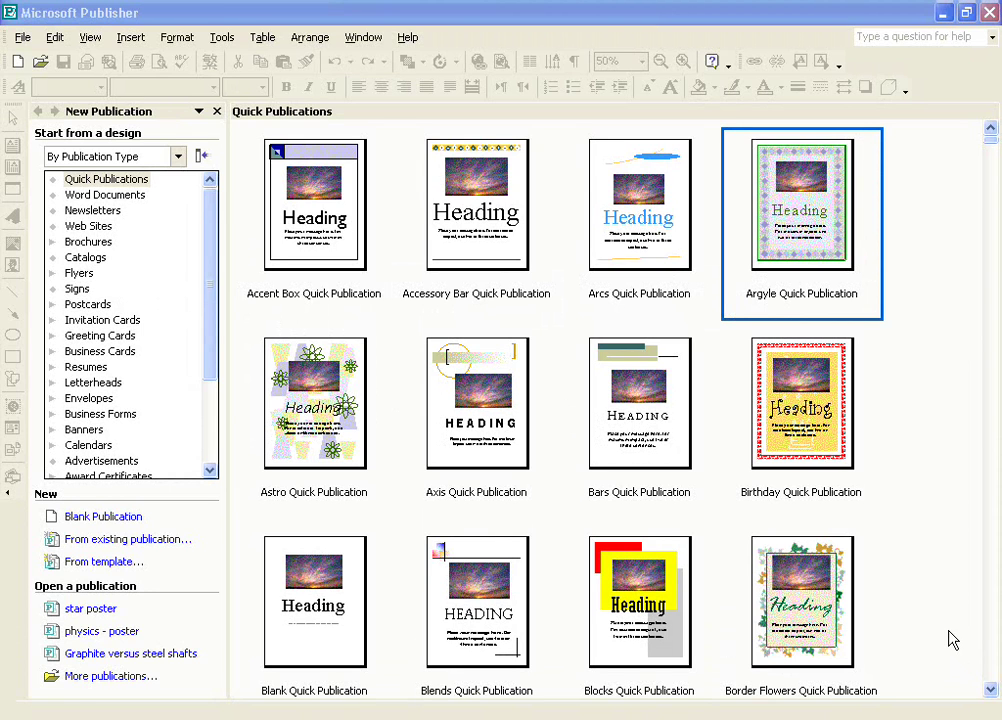
# Step: Create a new blank poster publication and close the publication designs options
pyautogui.click(112, 8)
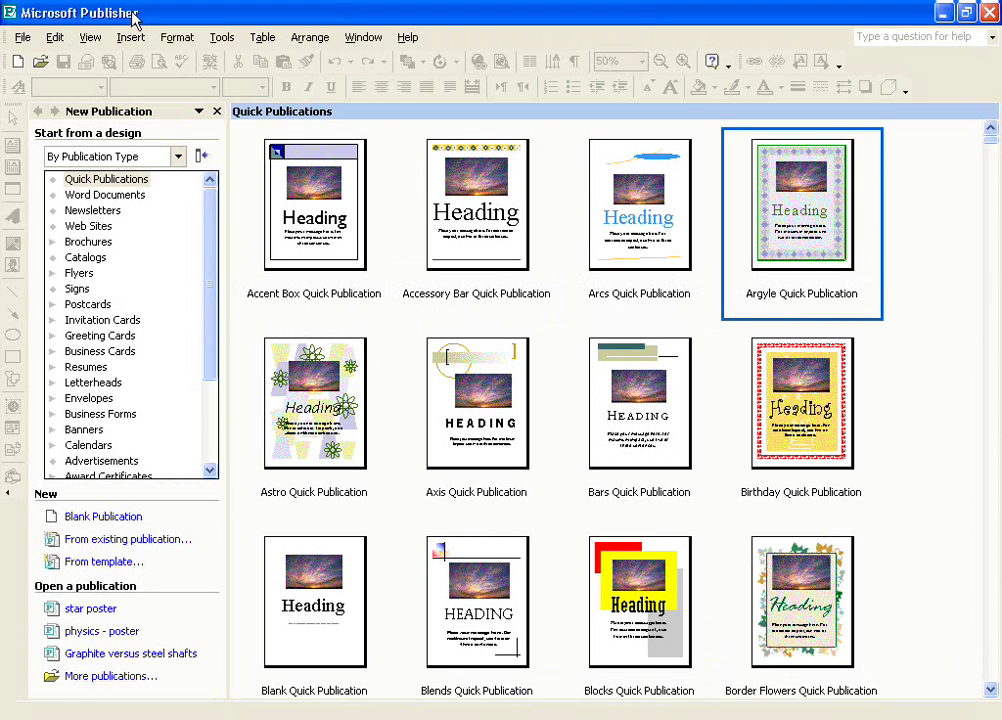
pyautogui.click(178, 157)
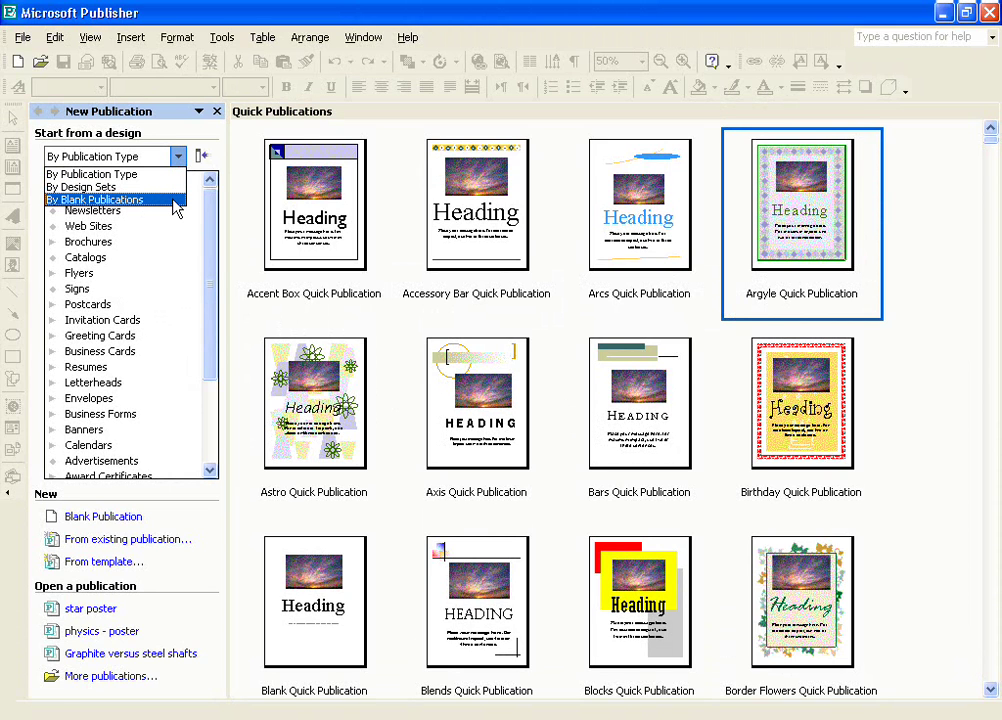
pyautogui.click(174, 200)
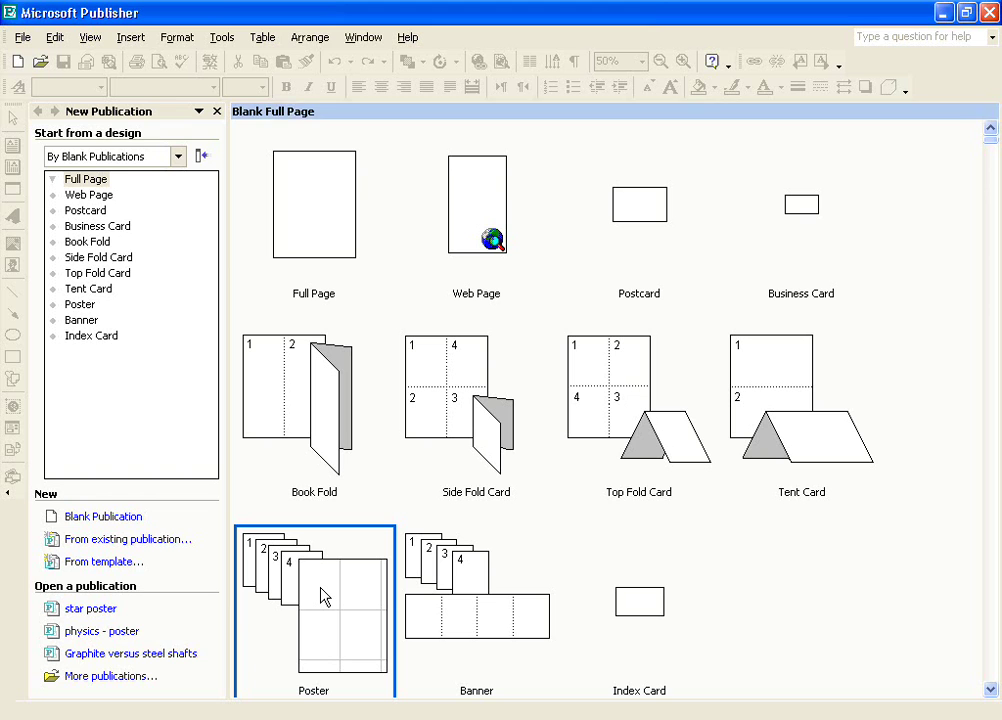
pyautogui.click(322, 597)
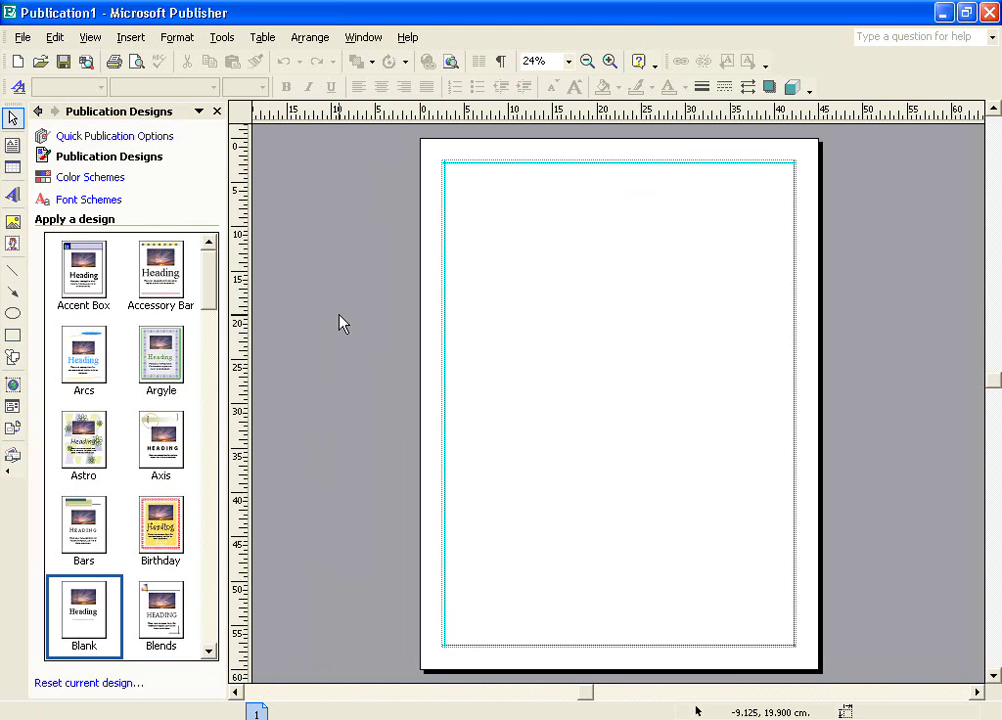
pyautogui.click(217, 112)
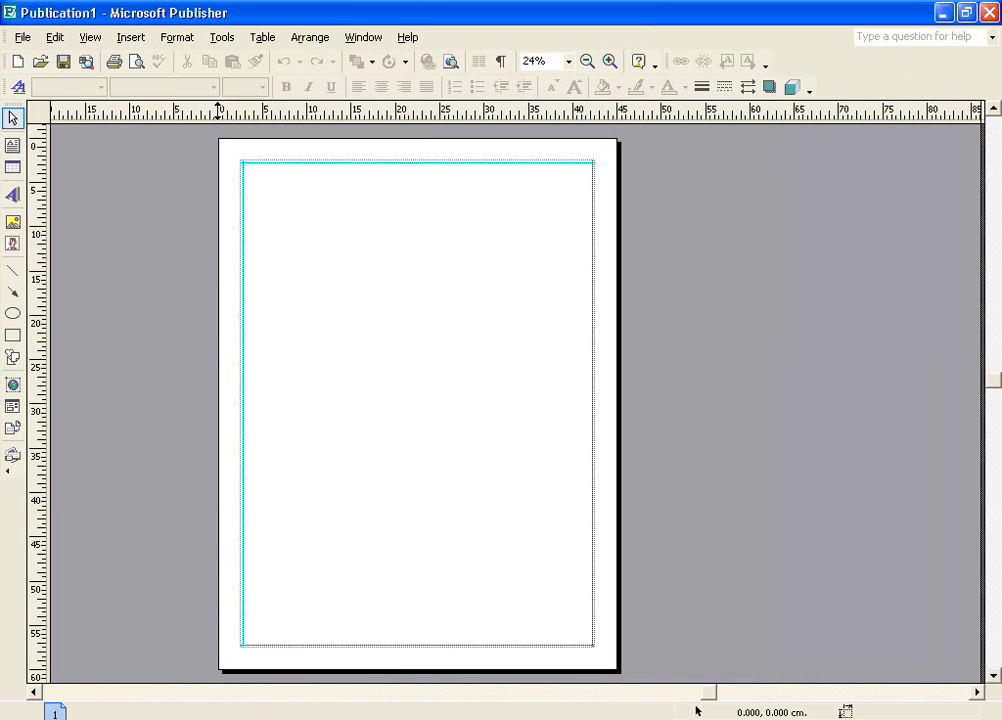
# Step: Set the page to a custom landscape size 52 cm wide and 36 cm high
pyautogui.click(29, 40)
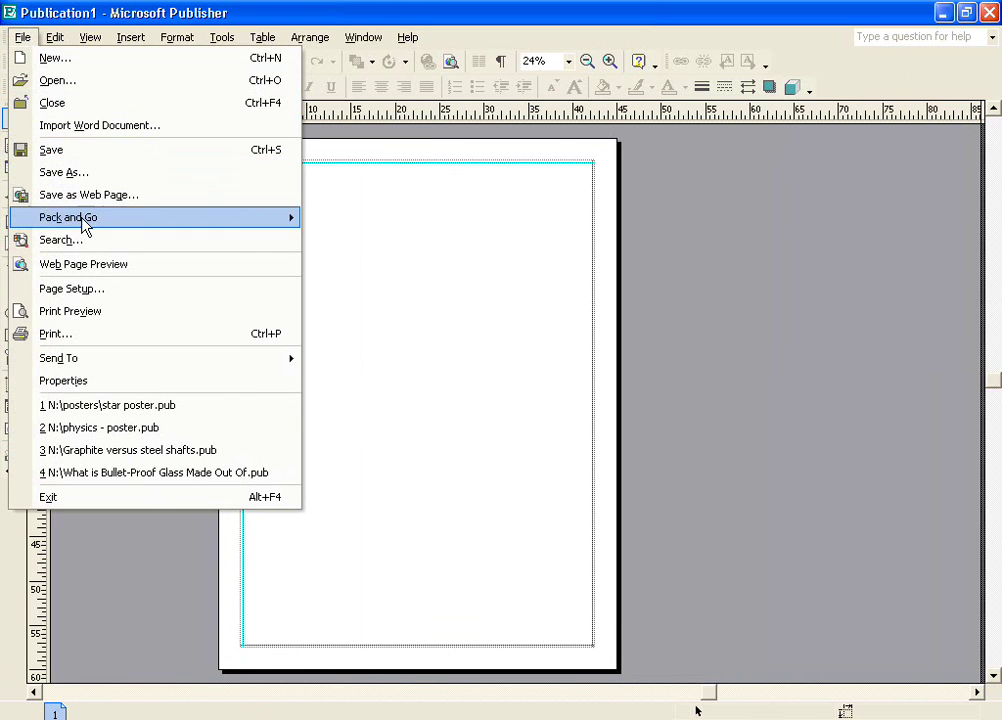
pyautogui.click(96, 290)
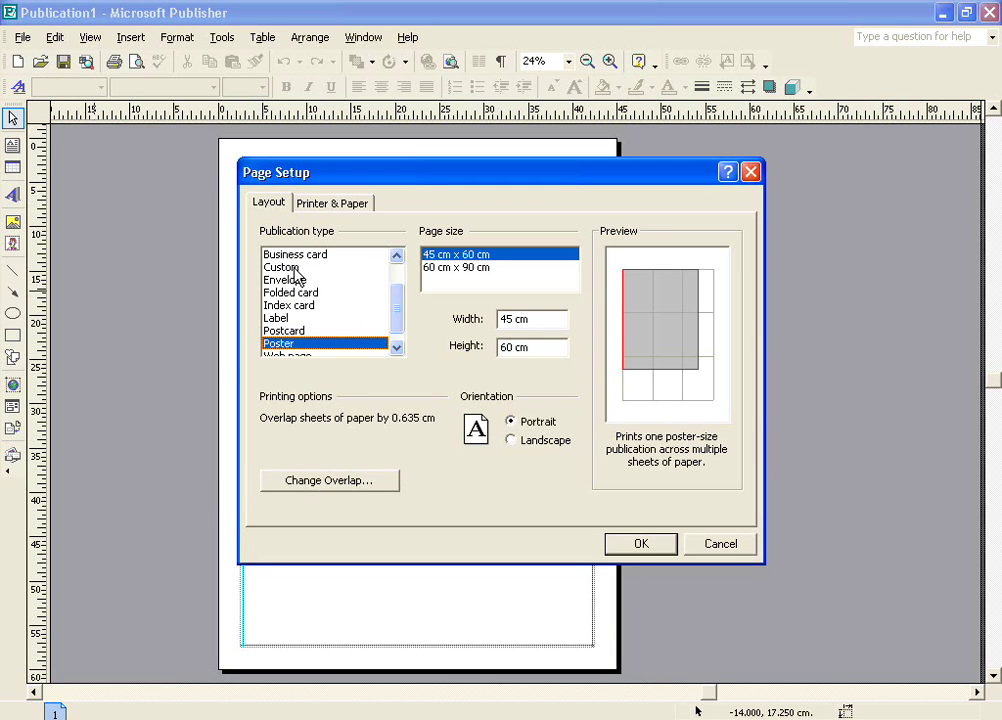
pyautogui.click(292, 268)
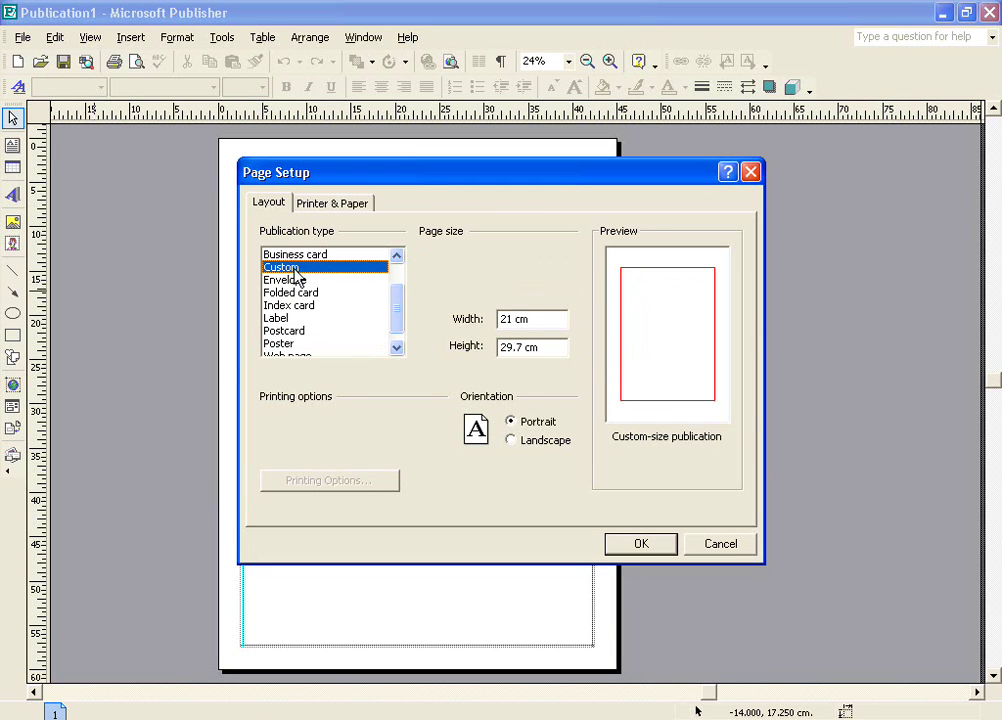
pyautogui.click(512, 441)
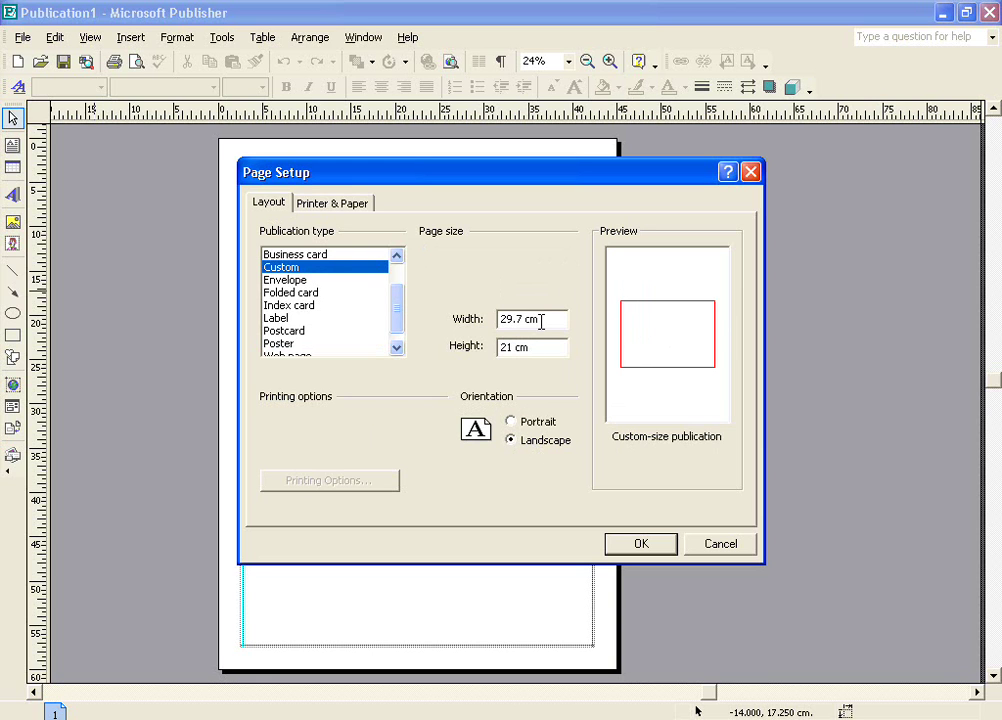
pyautogui.moveTo(543, 319); pyautogui.dragTo(487, 320)
pyautogui.write('52')
pyautogui.moveTo(537, 347); pyautogui.dragTo(478, 352)
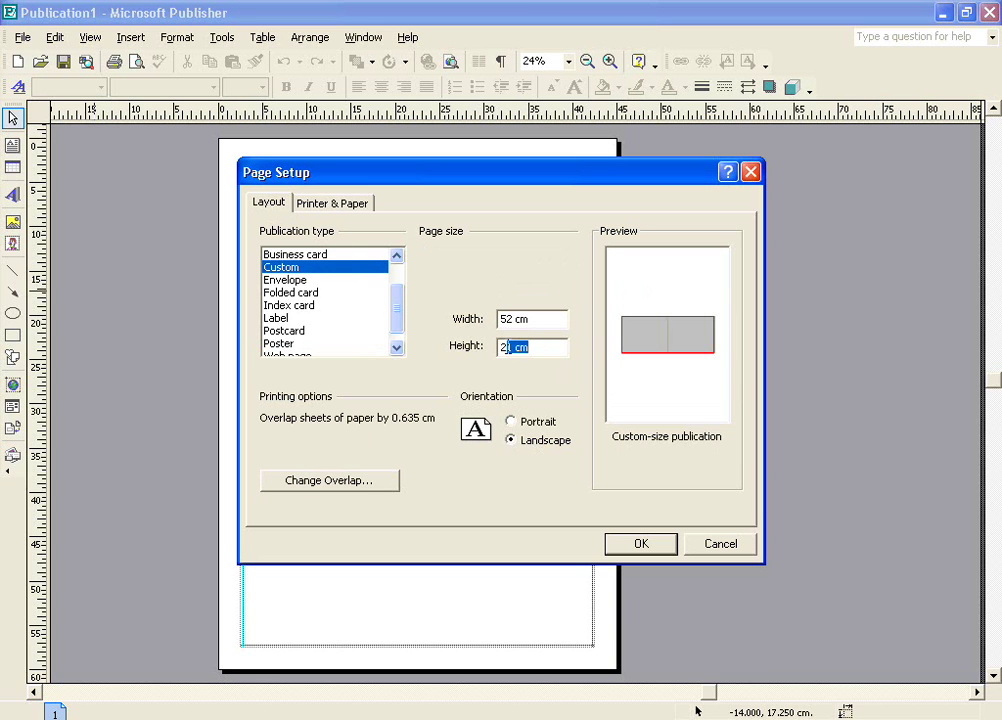
pyautogui.write('36')
pyautogui.click(543, 319)
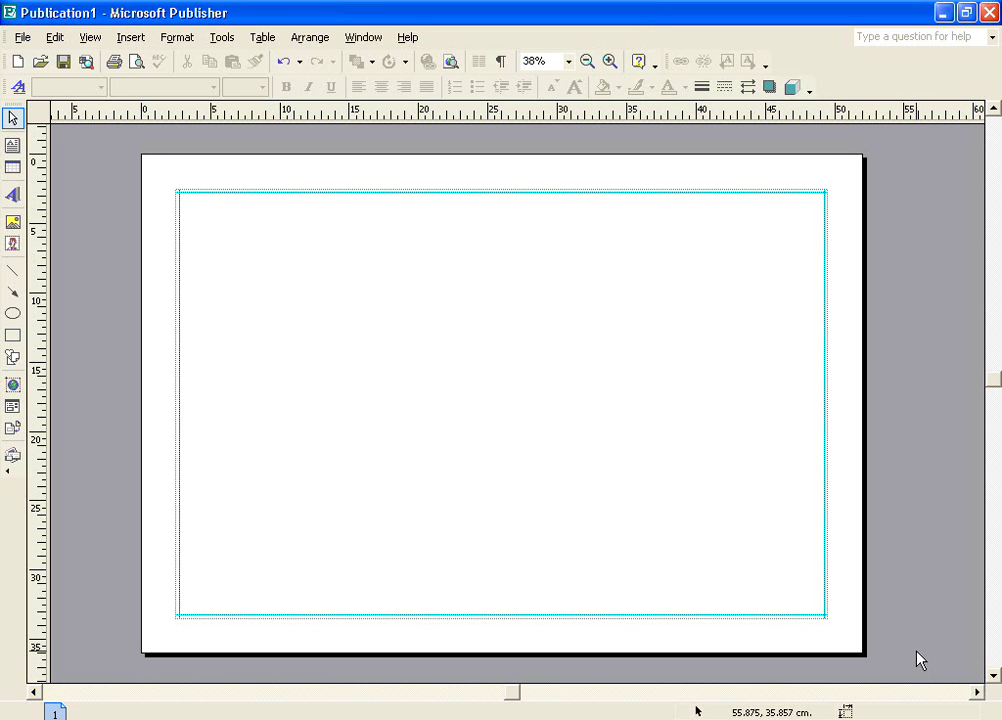
# Step: Apply a solid light purple background to the poster page
pyautogui.click(178, 40)
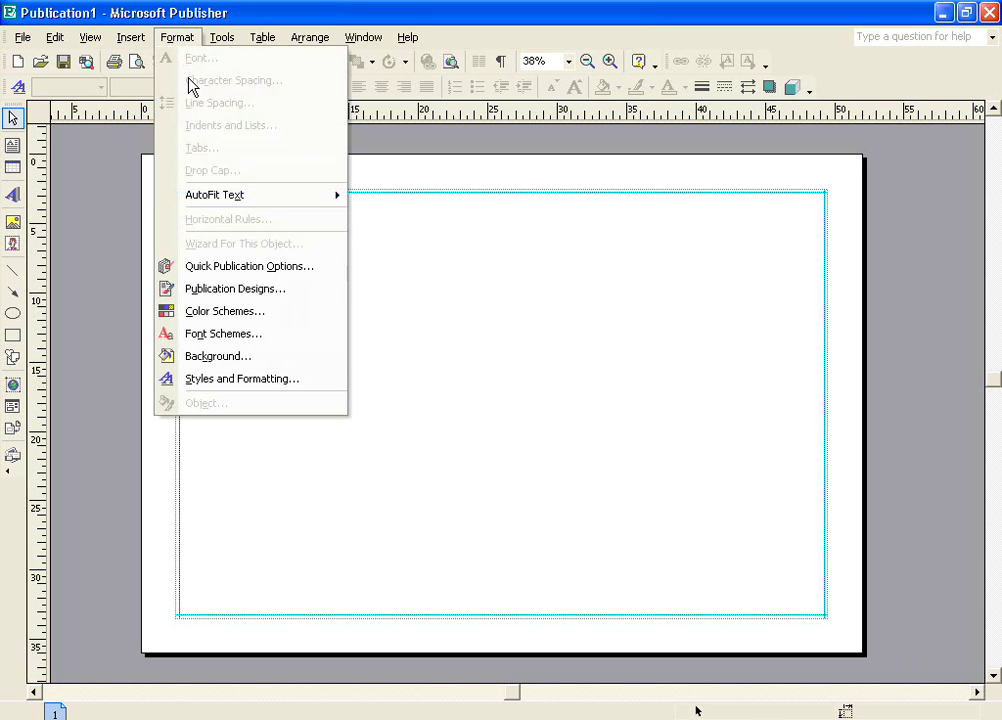
pyautogui.click(228, 362)
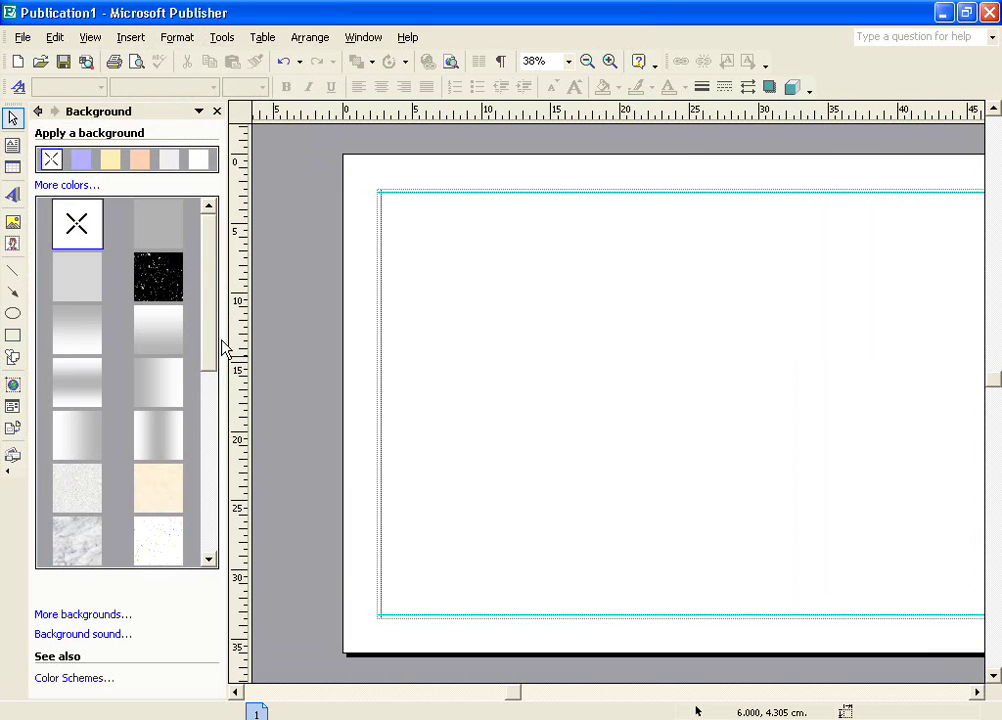
pyautogui.click(82, 165)
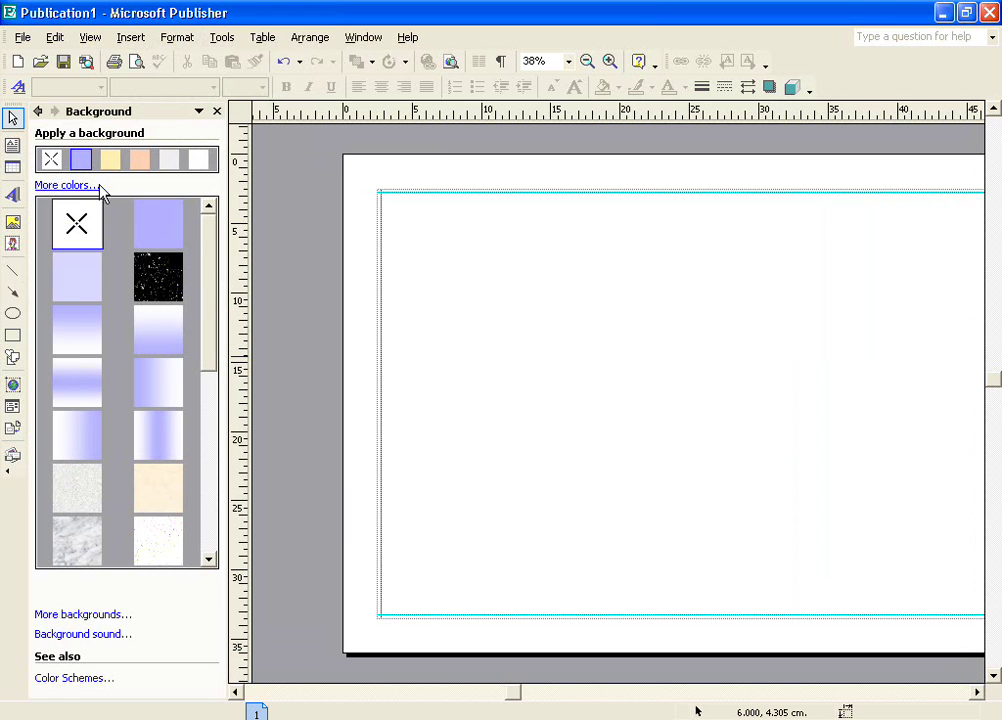
pyautogui.click(157, 232)
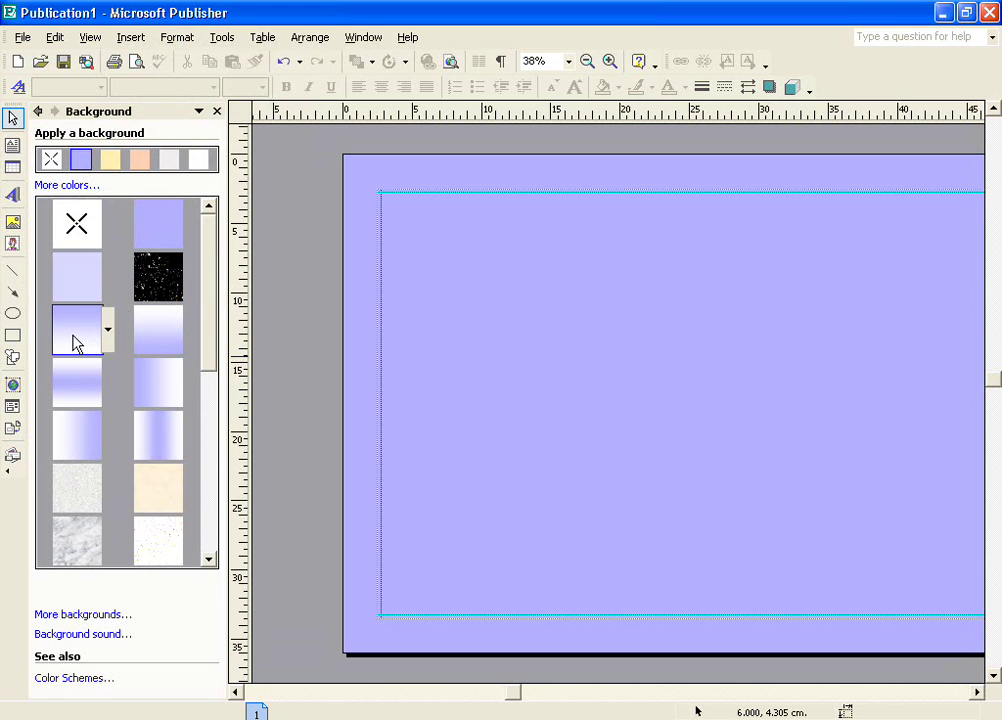
# Step: Try several preset backgrounds on the page, including purple gradients and the light grey paper texture
pyautogui.click(74, 342)
pyautogui.click(154, 400)
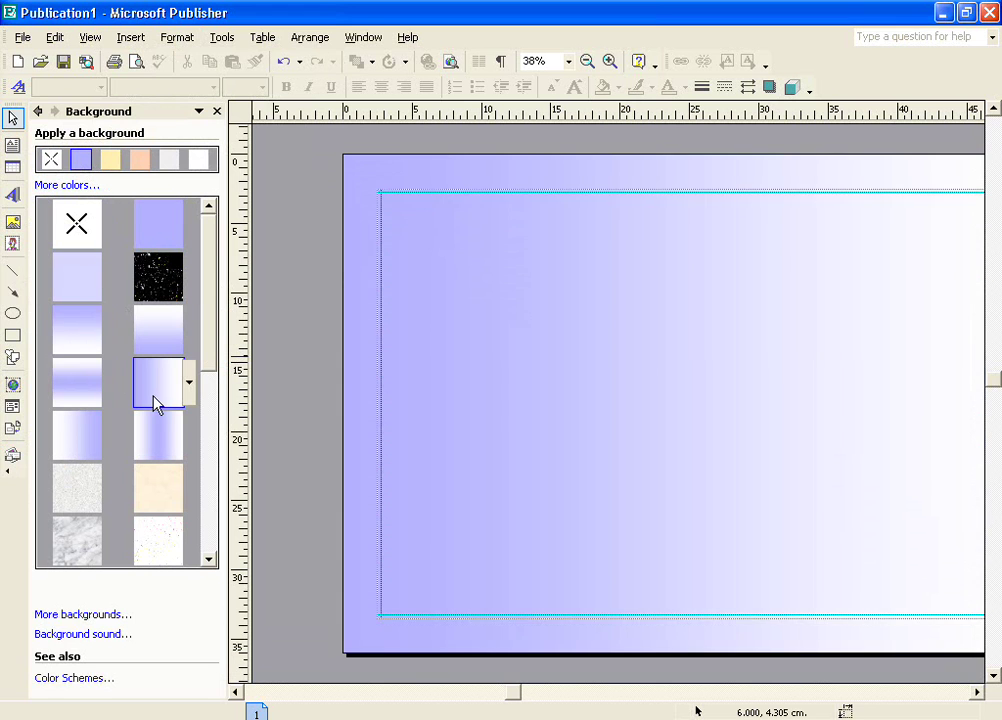
pyautogui.click(157, 496)
pyautogui.click(86, 492)
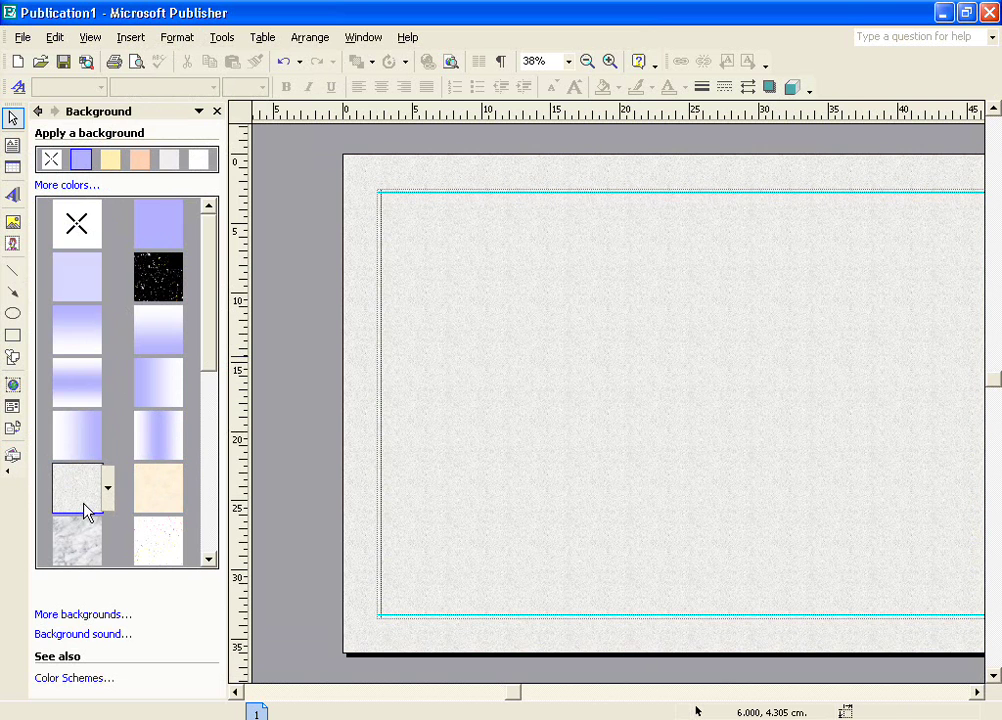
# Step: Preview the White marble and Brown marble textures among the additional background fill effects
pyautogui.click(88, 615)
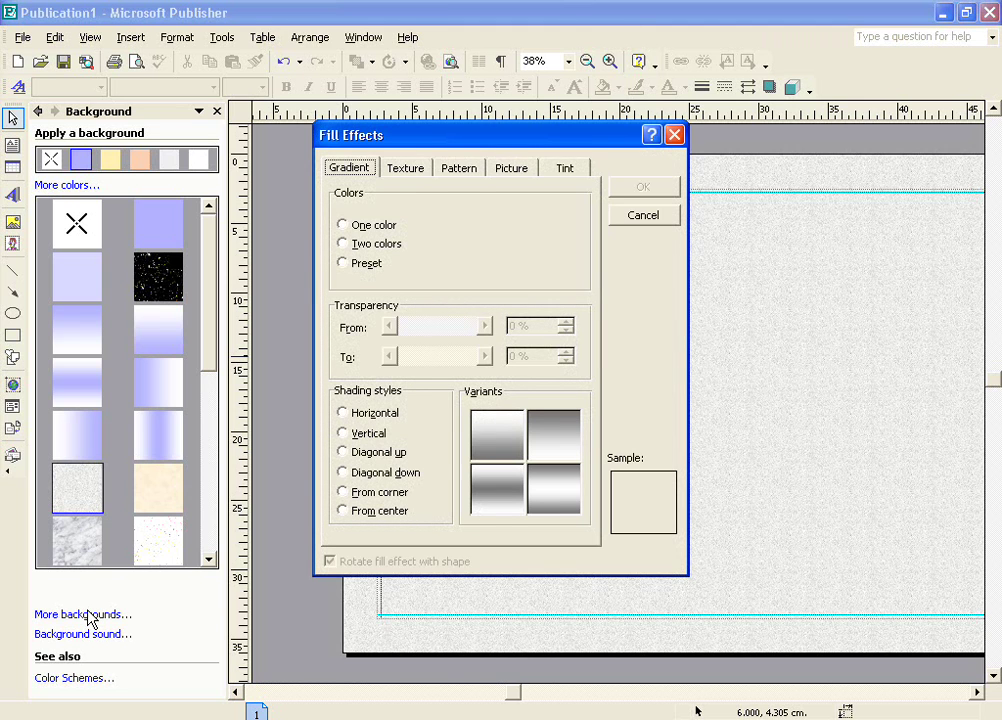
pyautogui.click(410, 170)
pyautogui.click(421, 292)
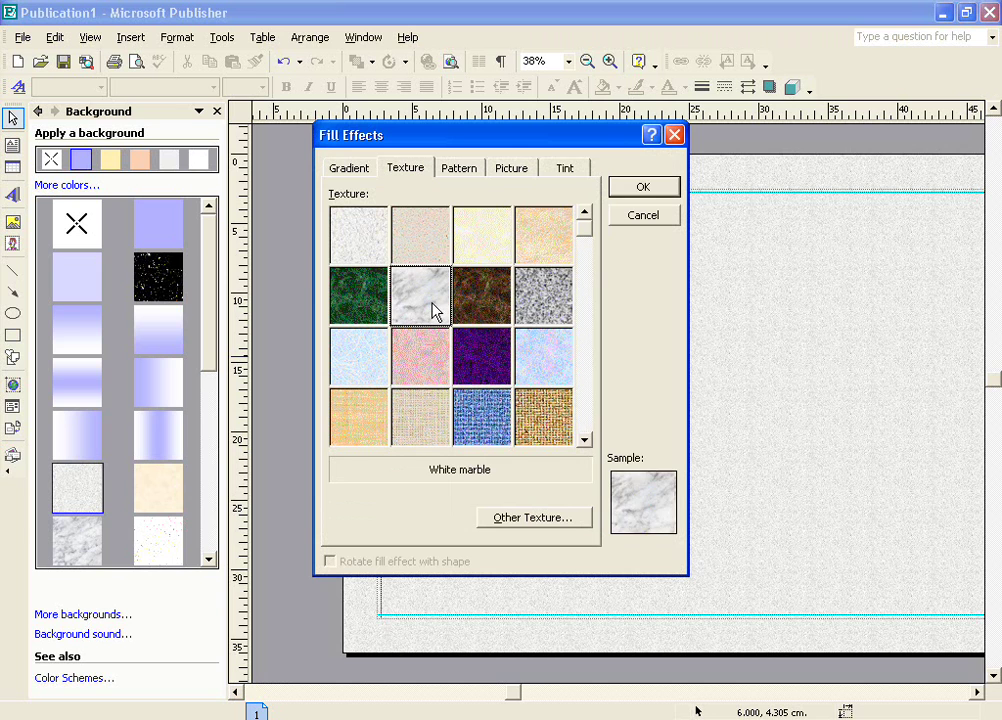
pyautogui.click(497, 300)
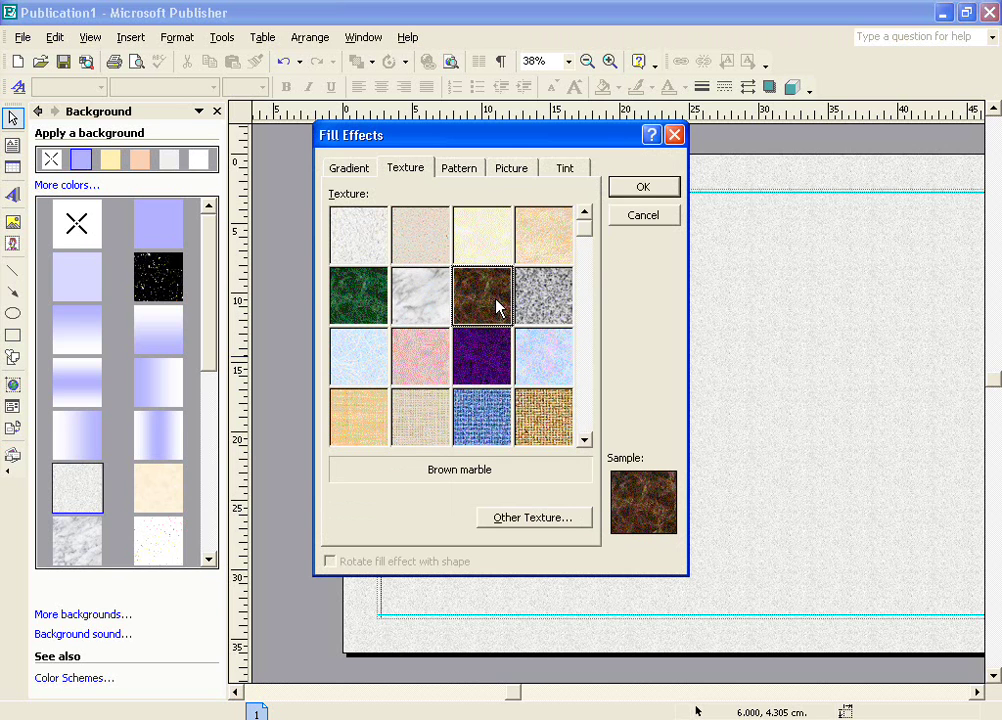
# Step: Fill the page background with the hubble picture and close the background options
pyautogui.click(511, 169)
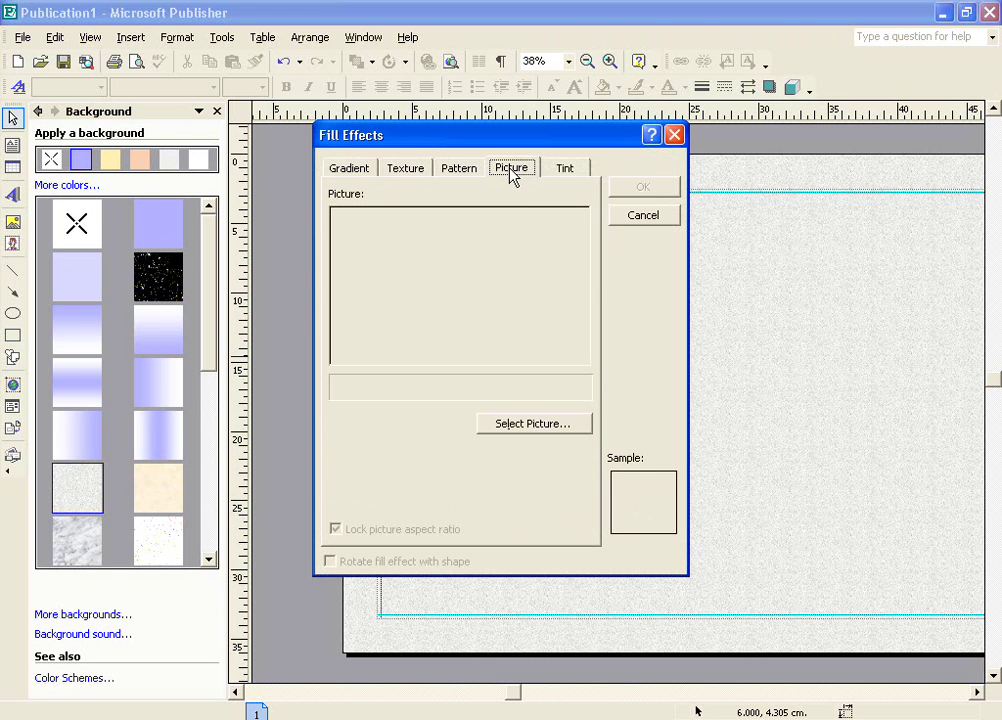
pyautogui.click(528, 424)
pyautogui.doubleClick(381, 274)
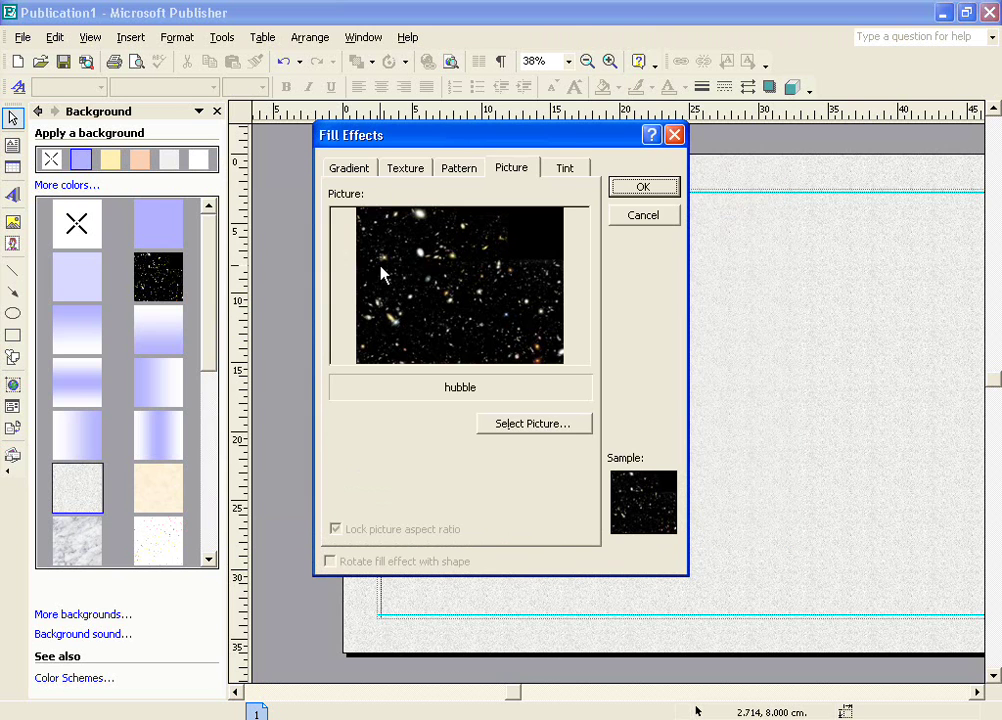
pyautogui.click(643, 188)
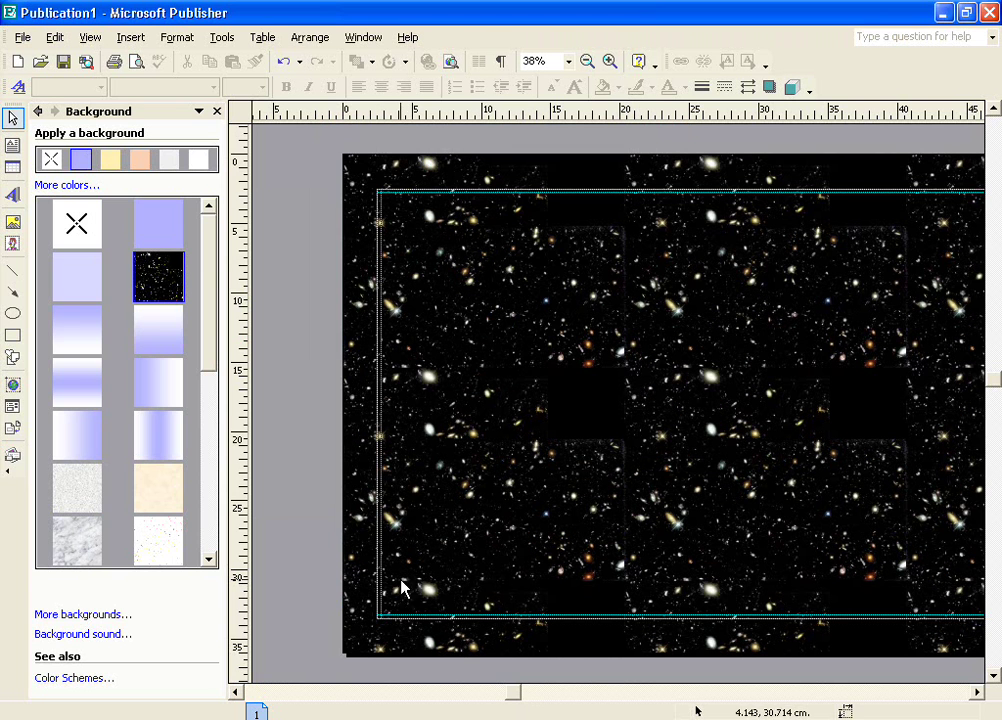
pyautogui.click(217, 111)
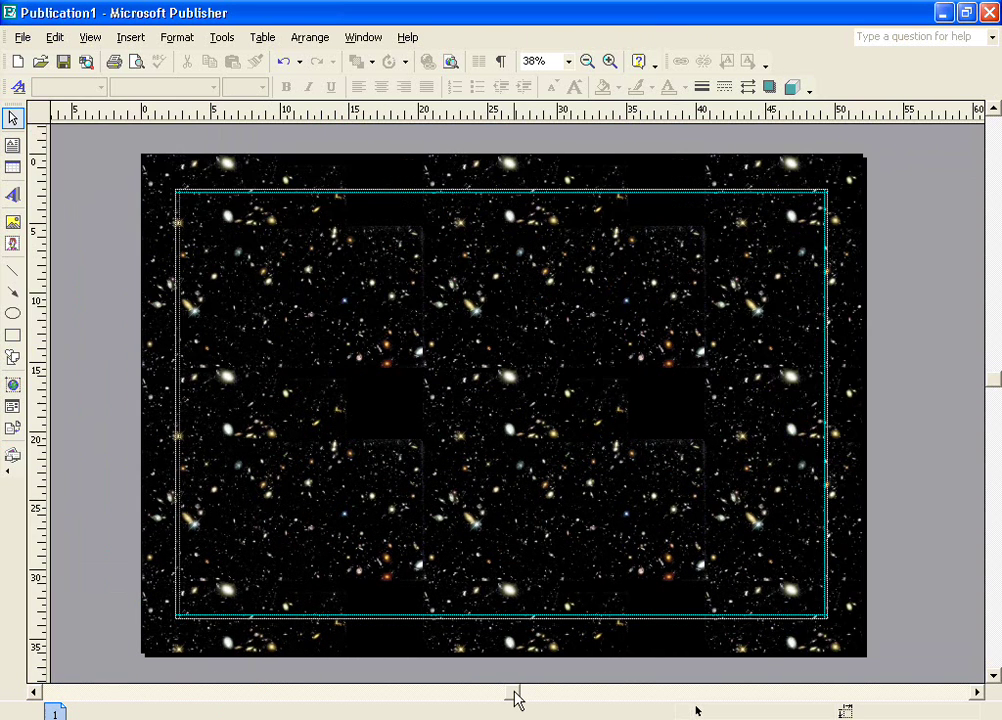
# Step: Insert the Pillars-of-Creation_sm picture in the page's upper-left area, about 8.5 cm wide
pyautogui.click(12, 224)
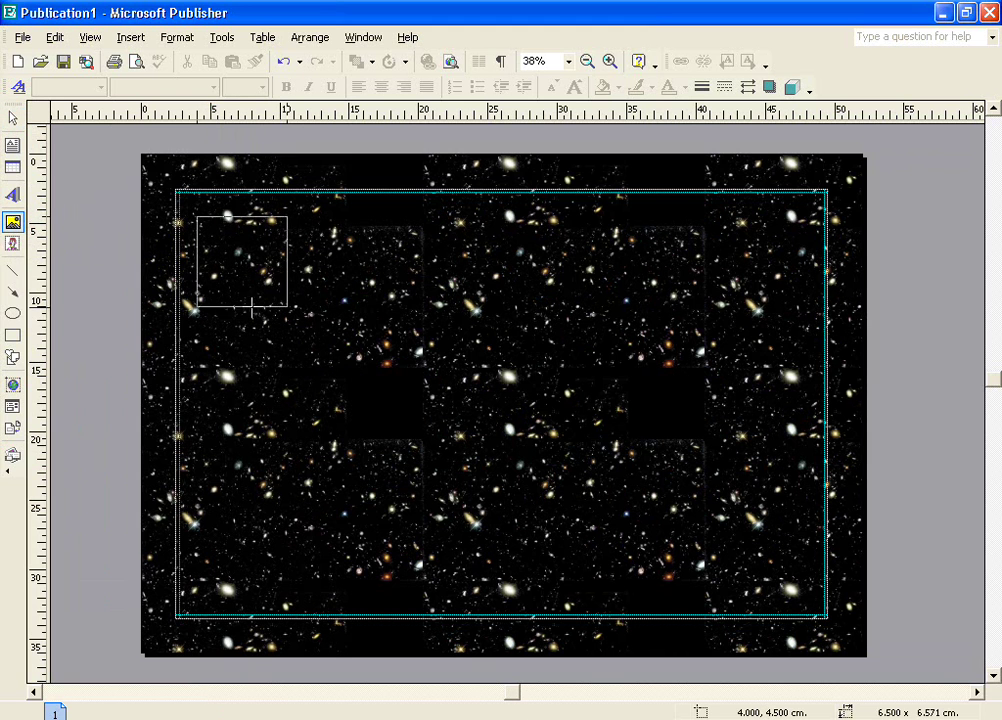
pyautogui.moveTo(256, 313); pyautogui.dragTo(272, 337)
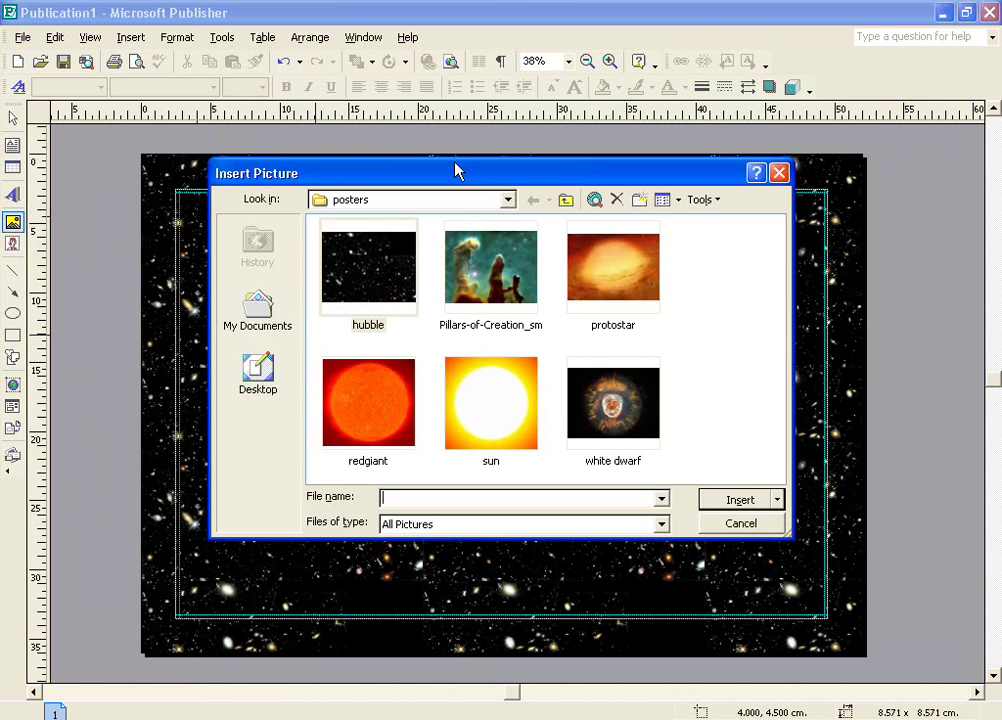
pyautogui.moveTo(452, 178); pyautogui.dragTo(652, 186)
pyautogui.doubleClick(706, 290)
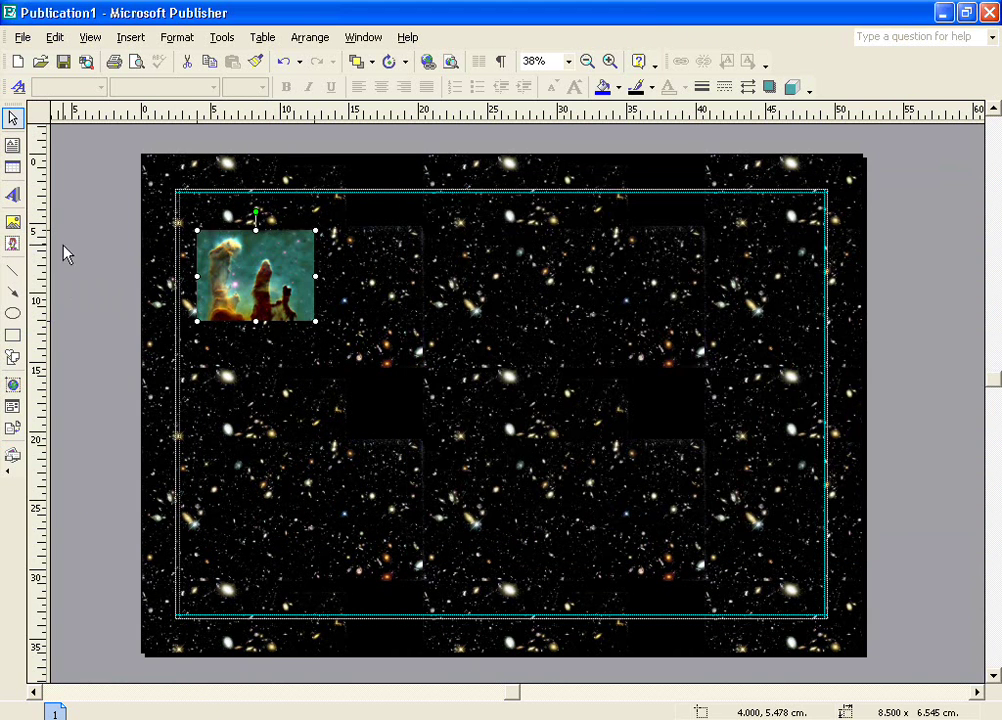
# Step: Insert the protostar and sun pictures along the page's upper half, redgiant at the lower right and white dwarf at the lower middle
pyautogui.click(13, 222)
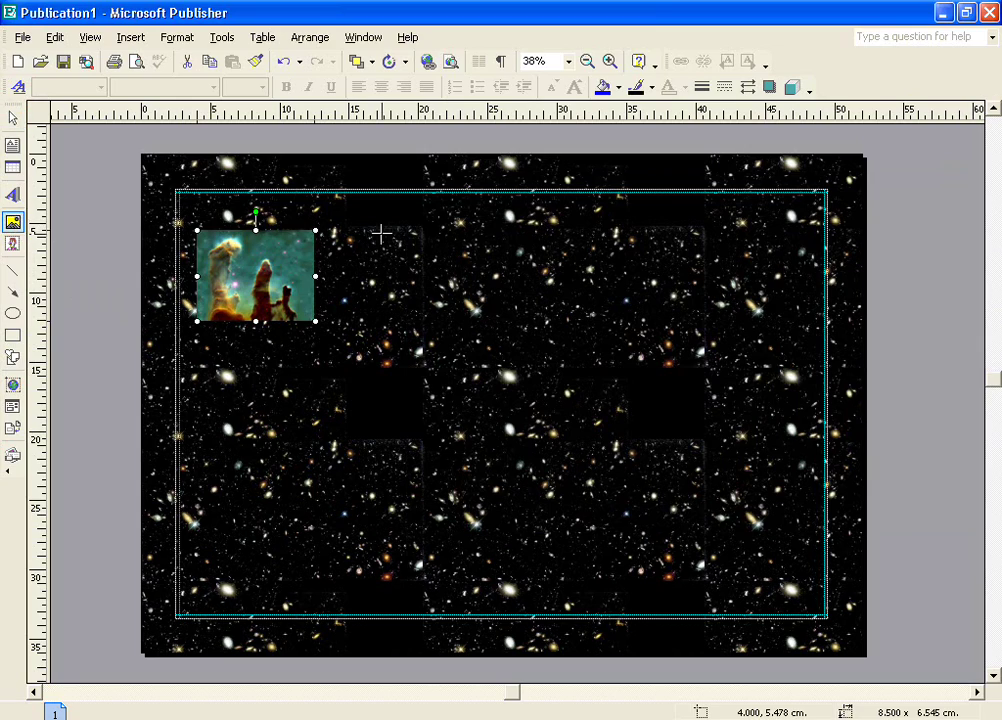
pyautogui.moveTo(381, 234); pyautogui.dragTo(470, 332)
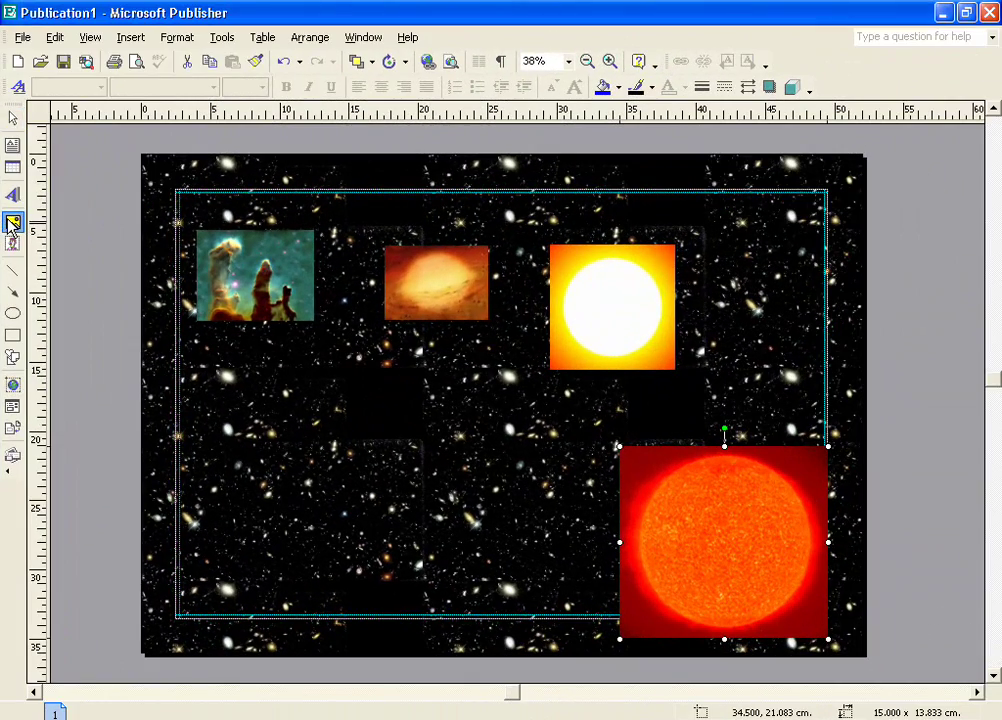
pyautogui.click(13, 222)
pyautogui.moveTo(390, 487); pyautogui.dragTo(506, 556)
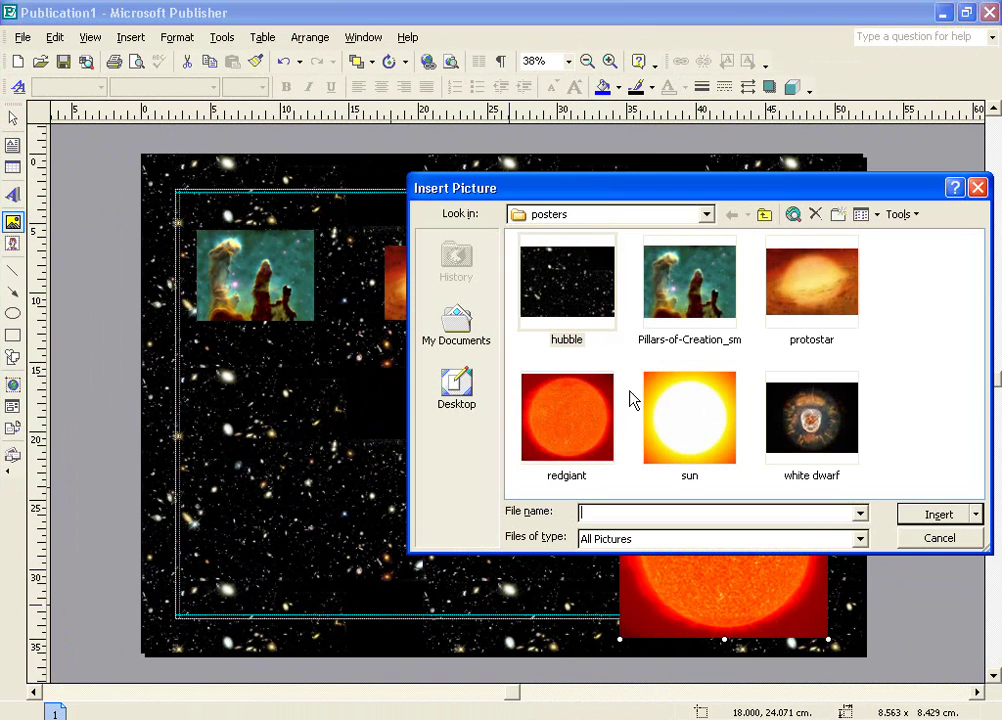
pyautogui.doubleClick(818, 418)
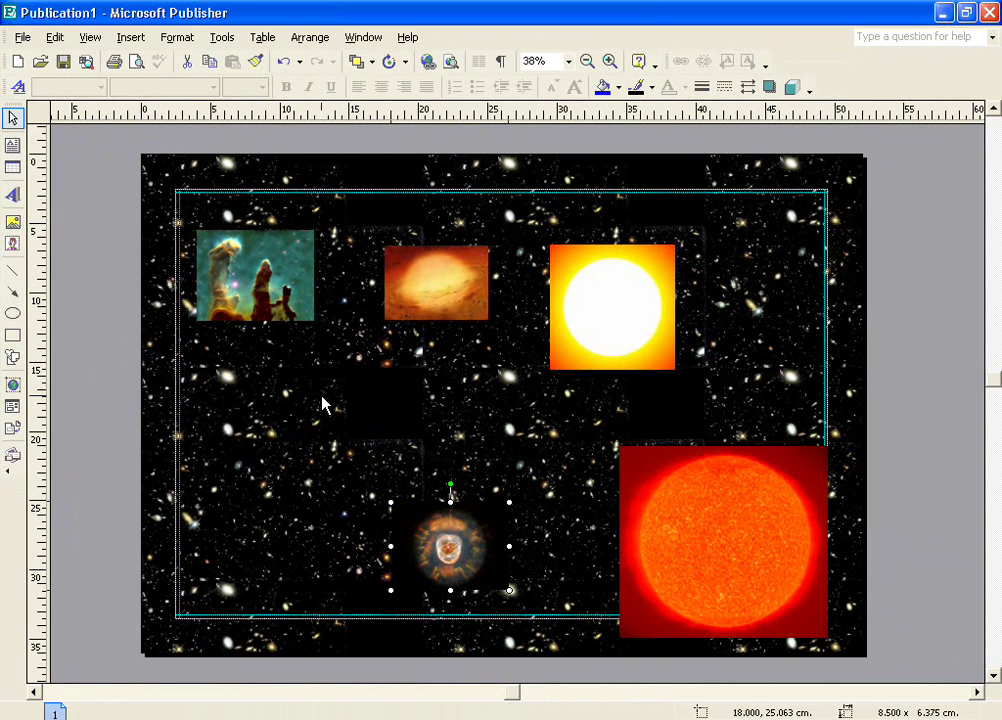
# Step: Display the picture editing tools for the protostar picture without replacing the image
pyautogui.doubleClick(447, 302)
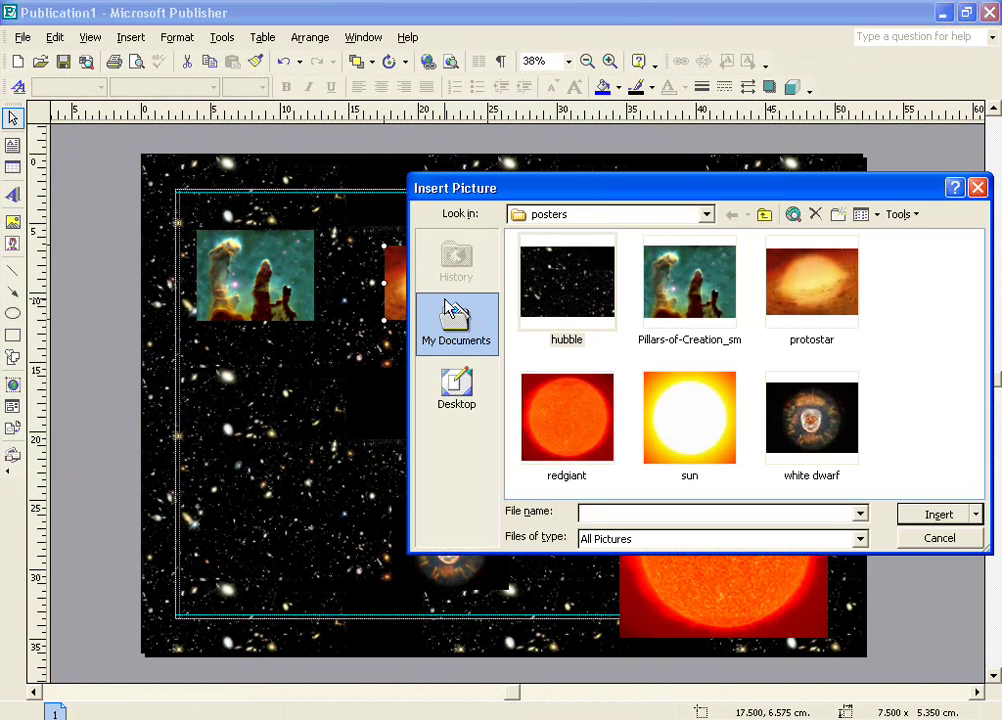
pyautogui.click(939, 539)
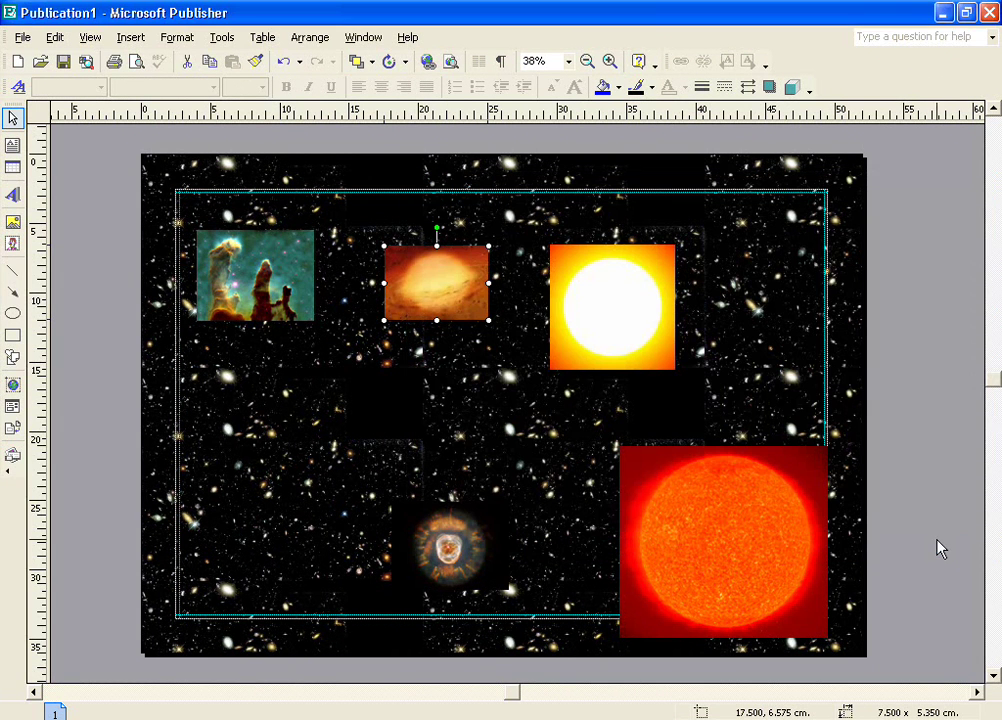
pyautogui.rightClick(451, 302)
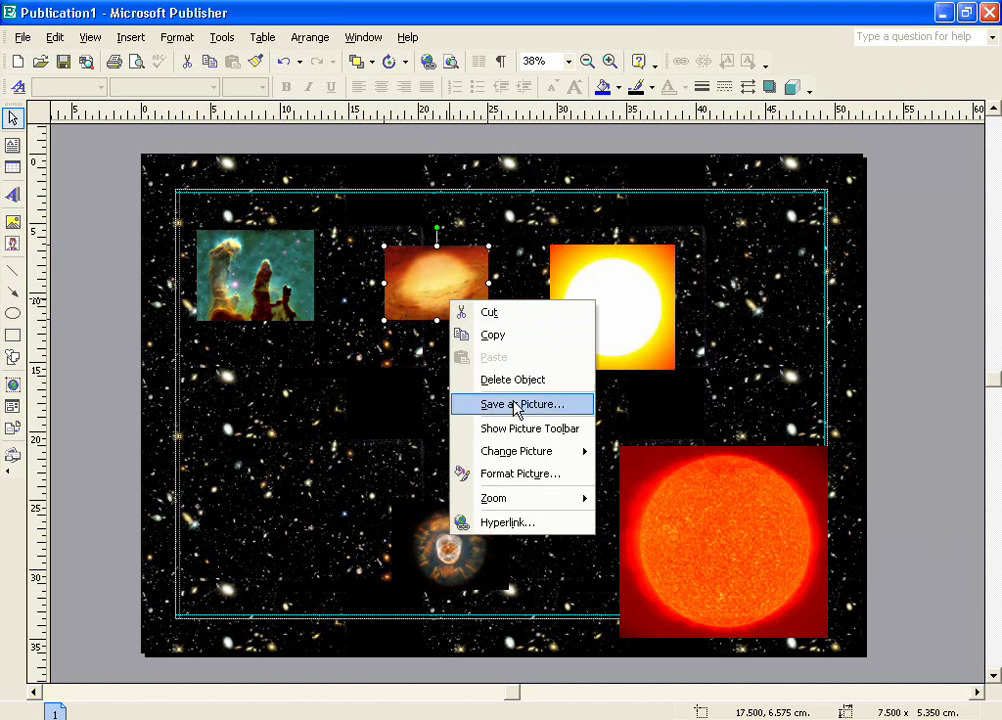
pyautogui.click(527, 430)
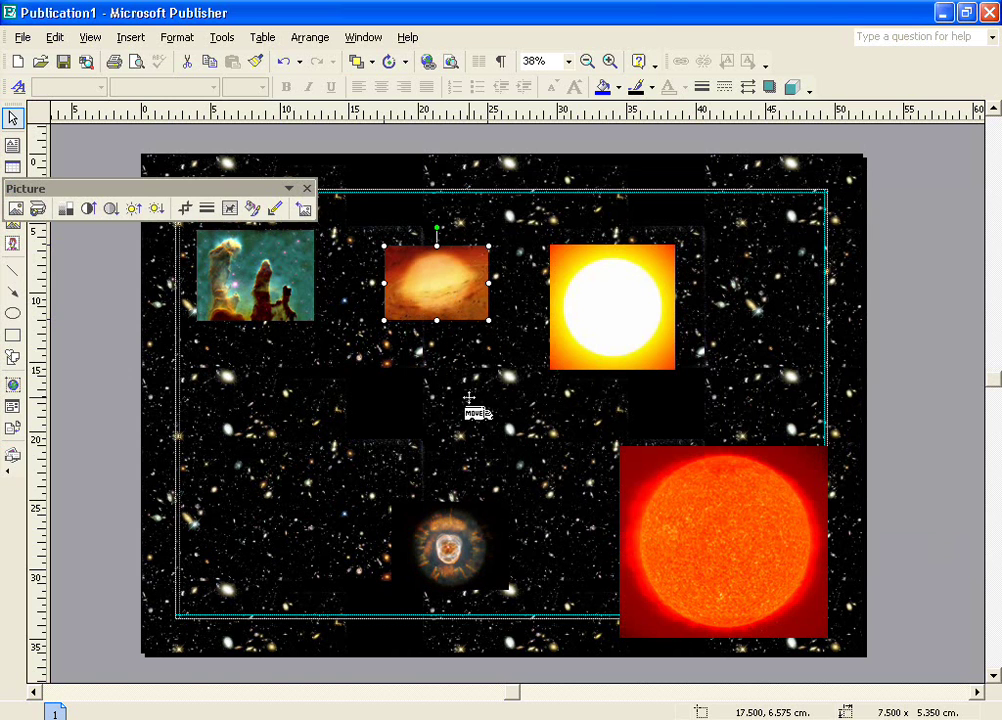
# Step: Move the red giant picture up and to the left, and enlarge it to about 18.75 × 16 cm
pyautogui.moveTo(252, 188); pyautogui.dragTo(350, 143)
pyautogui.click(727, 526)
pyautogui.moveTo(727, 526); pyautogui.dragTo(648, 463)
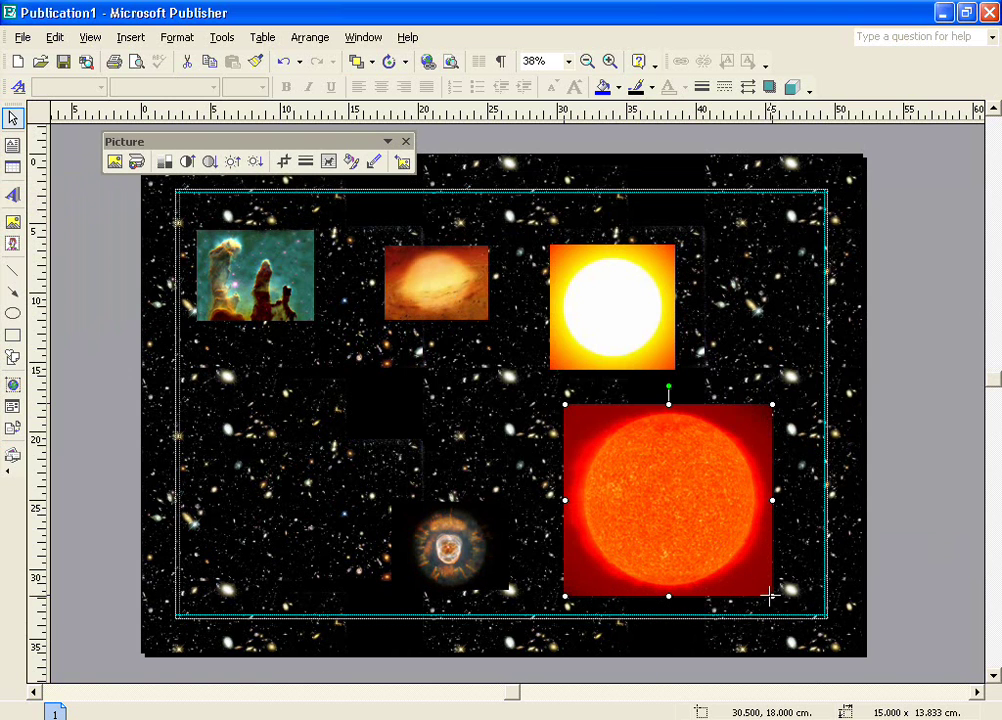
pyautogui.moveTo(772, 596); pyautogui.dragTo(824, 627)
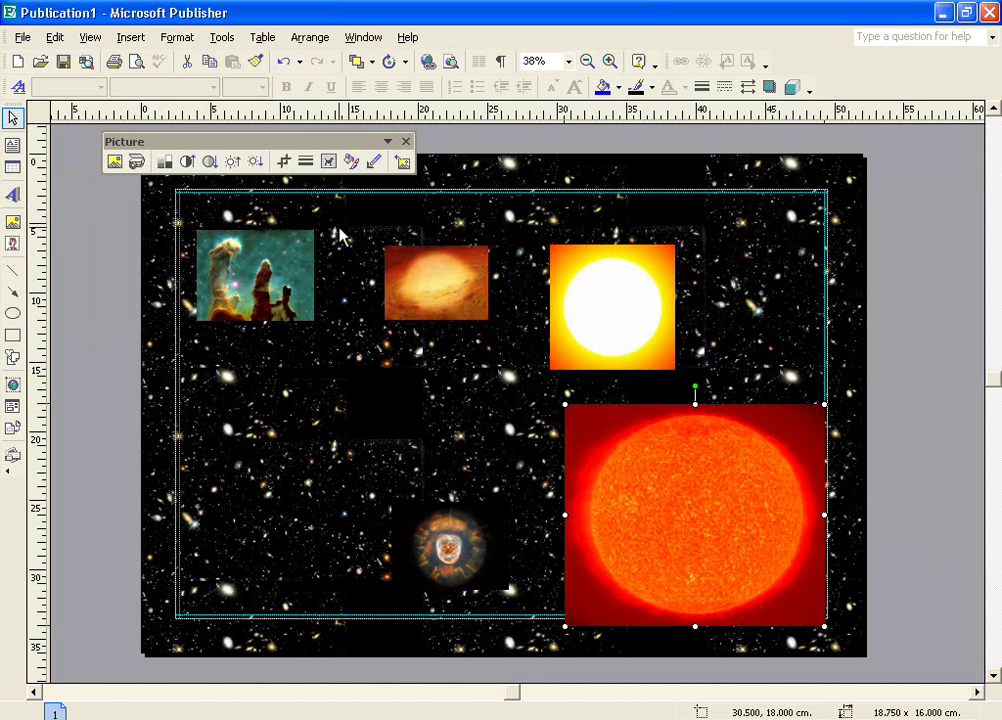
# Step: Crop the red giant picture to its upper-left quarter, about 10 × 8 cm, and enlarge it toward the page's lower-right corner
pyautogui.moveTo(326, 141); pyautogui.dragTo(776, 170)
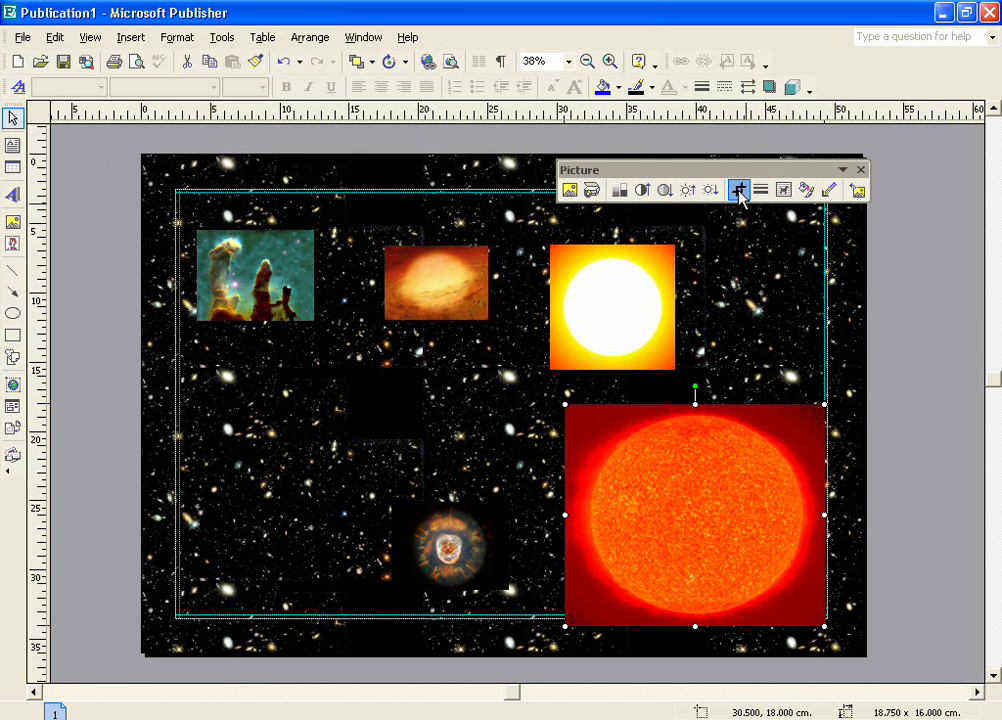
pyautogui.click(740, 192)
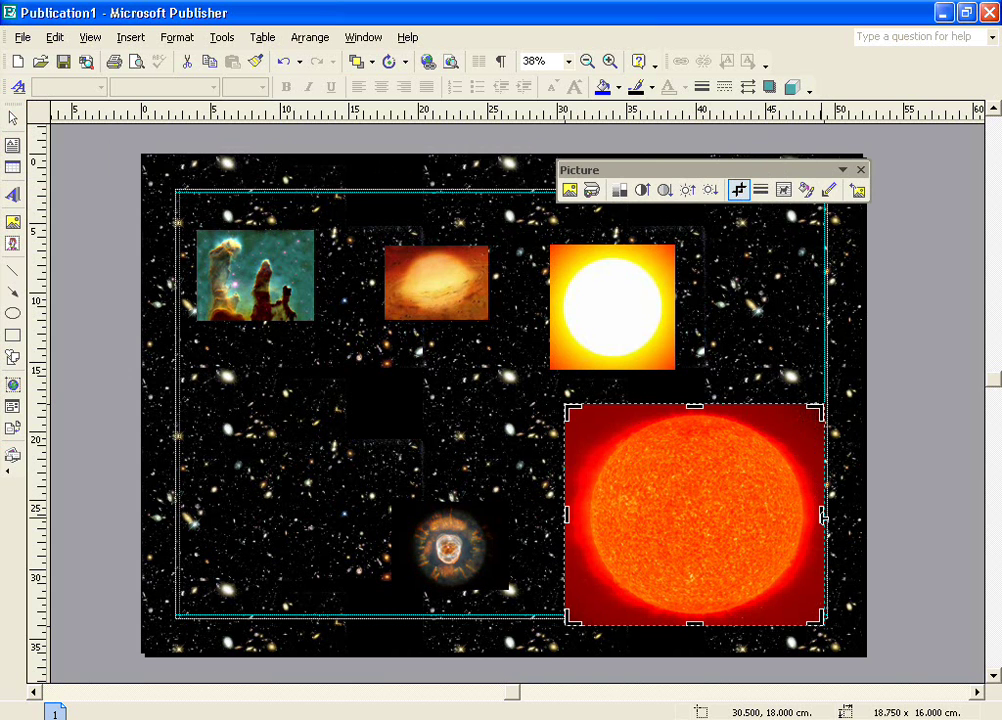
pyautogui.moveTo(822, 514); pyautogui.dragTo(703, 517)
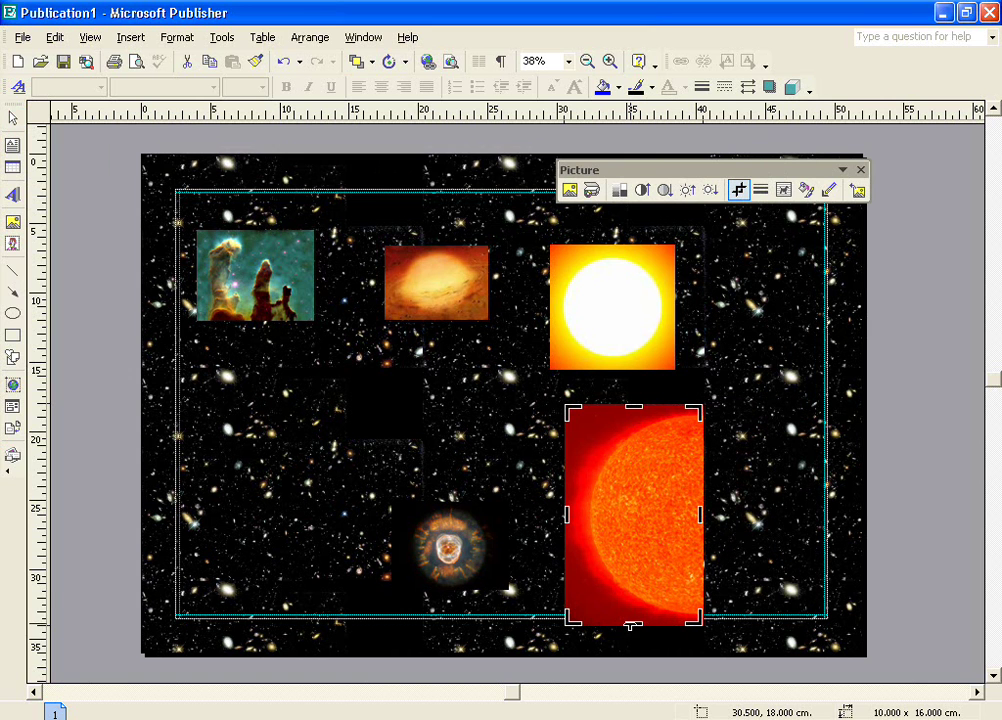
pyautogui.moveTo(633, 625); pyautogui.dragTo(633, 513)
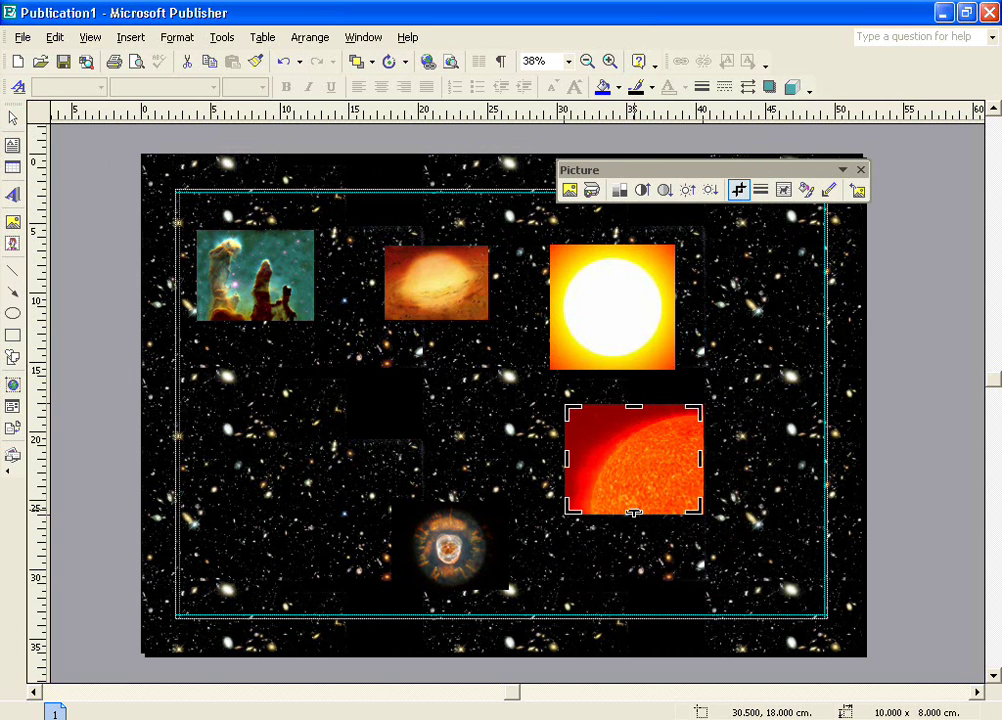
pyautogui.click(738, 192)
pyautogui.moveTo(703, 514); pyautogui.dragTo(855, 652)
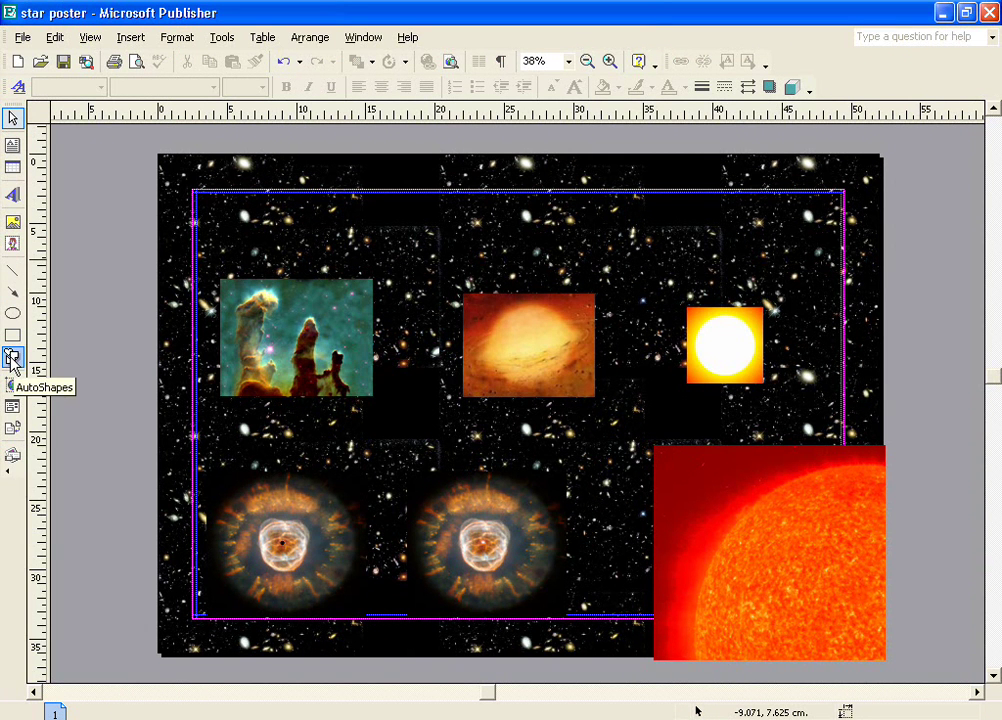
# Step: Draw a right-pointing block arrow about 5.5 × 3 cm between the pillars and protostar pictures
pyautogui.click(12, 358)
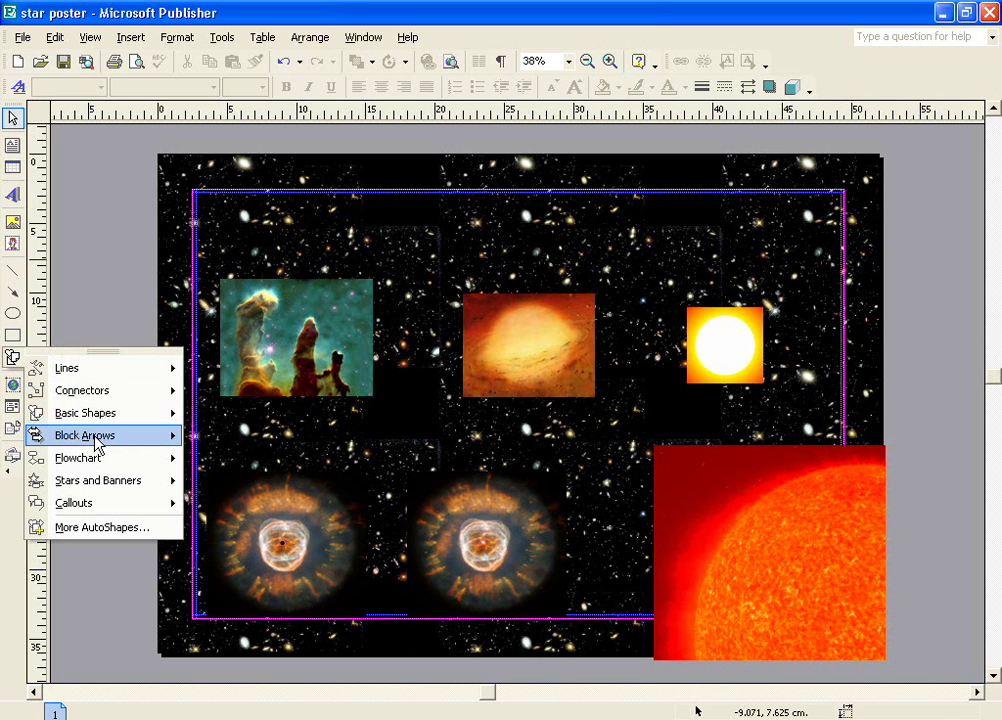
pyautogui.moveTo(98, 444)
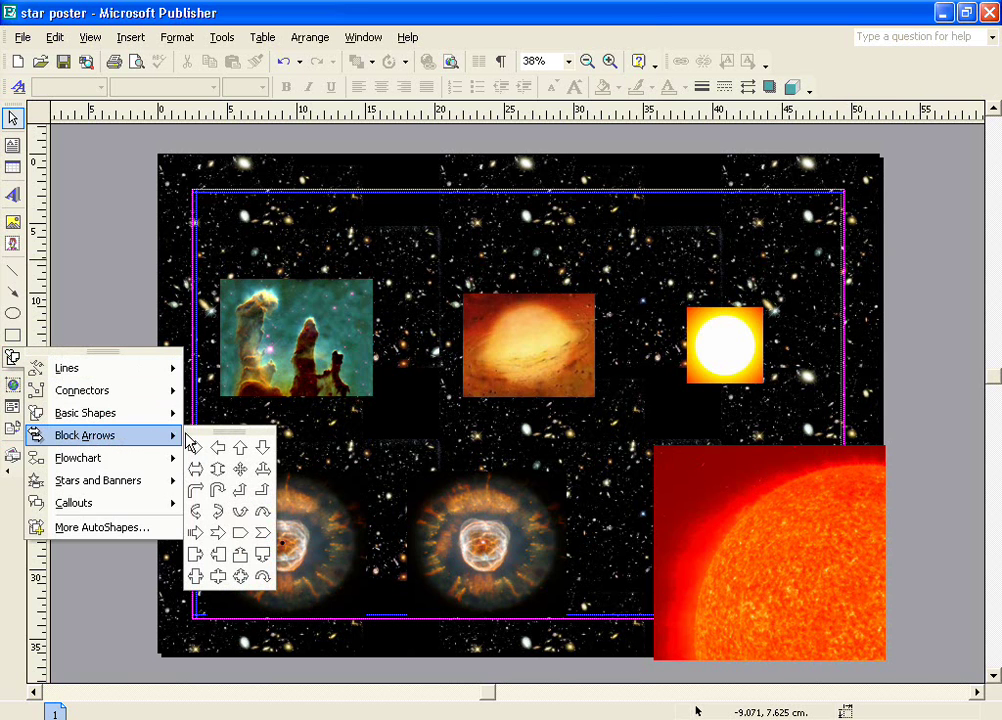
pyautogui.click(195, 448)
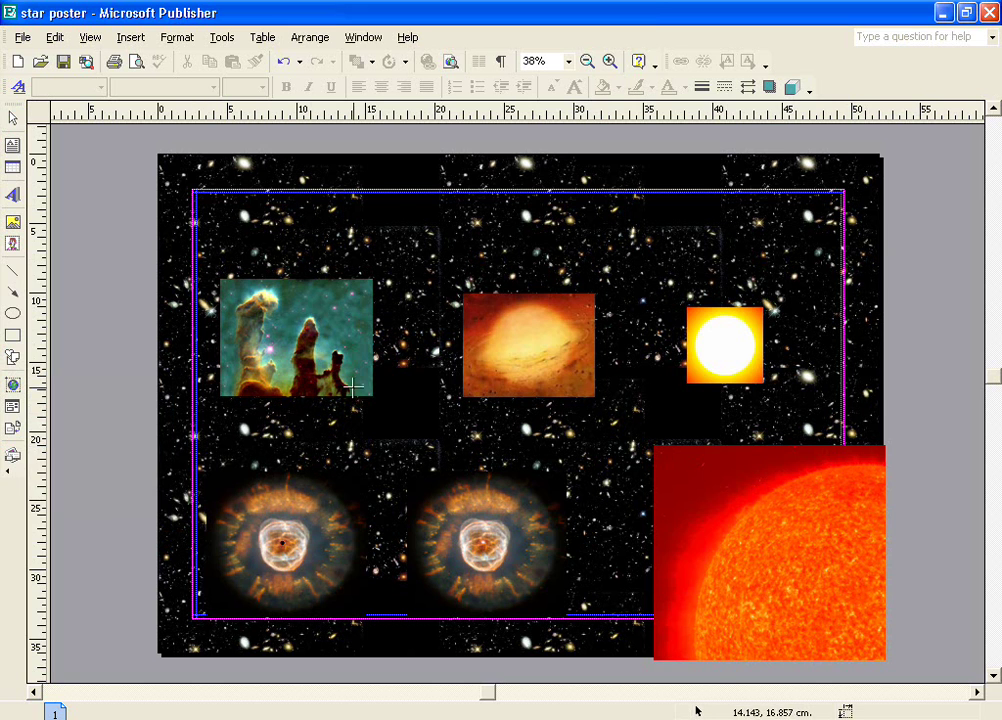
pyautogui.moveTo(380, 320); pyautogui.dragTo(453, 364)
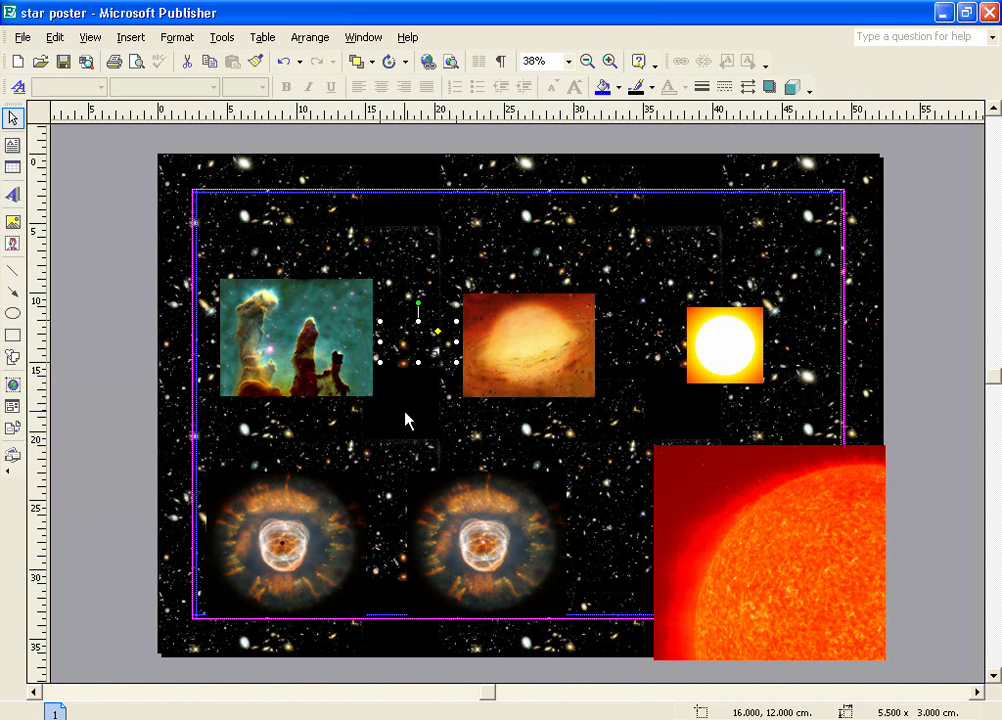
# Step: Fill the block arrow between the pillars and protostar pictures with red
pyautogui.doubleClick(426, 352)
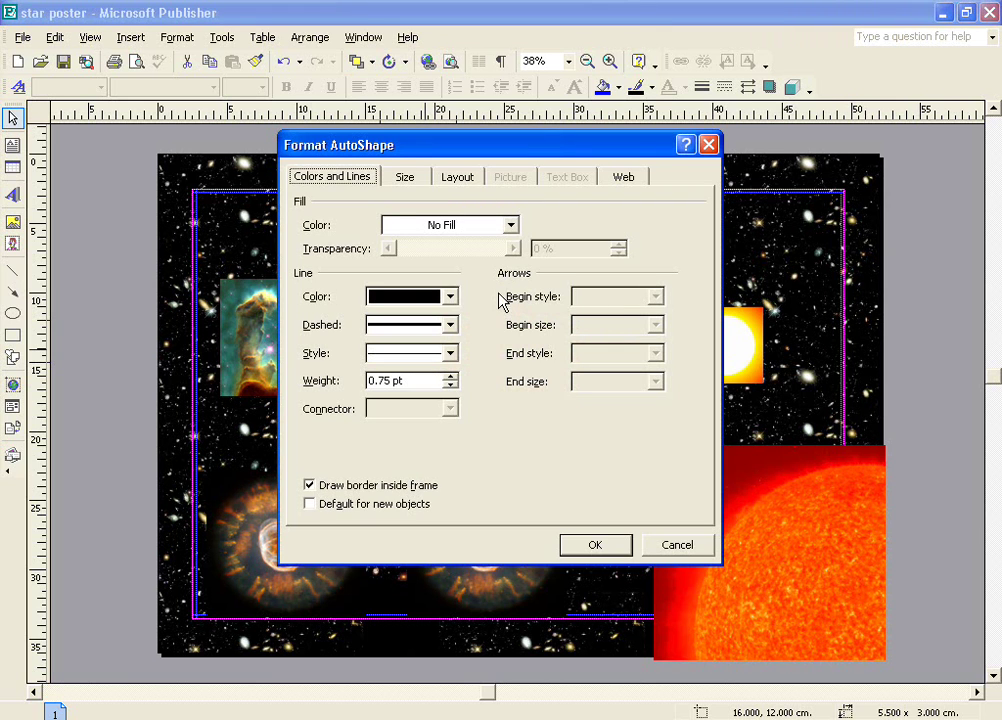
pyautogui.click(511, 226)
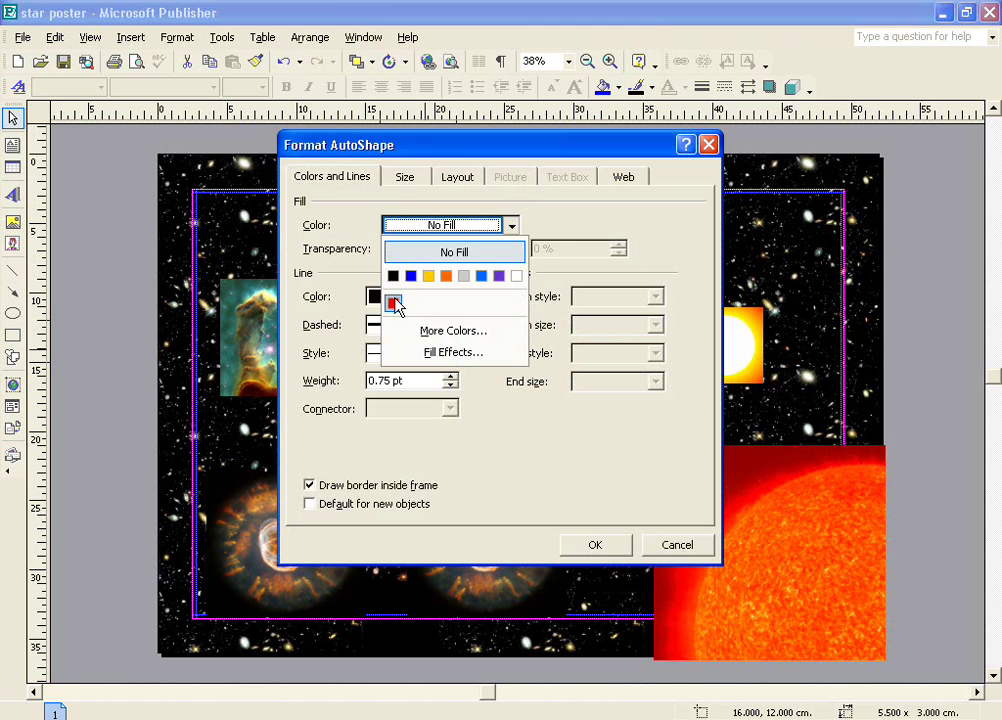
pyautogui.click(394, 303)
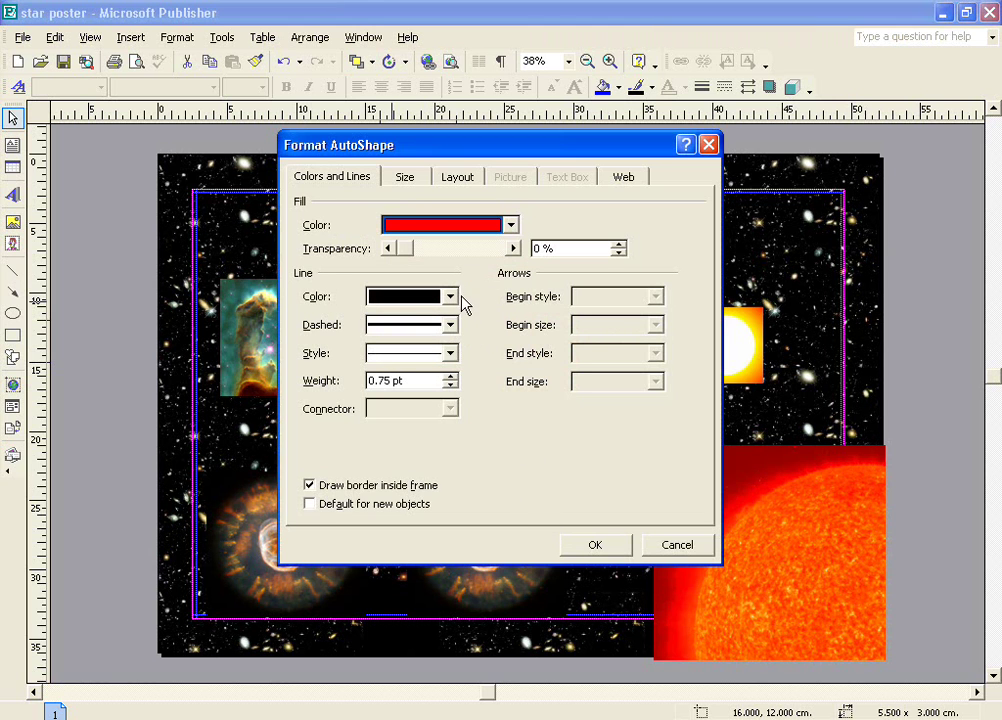
pyautogui.click(596, 545)
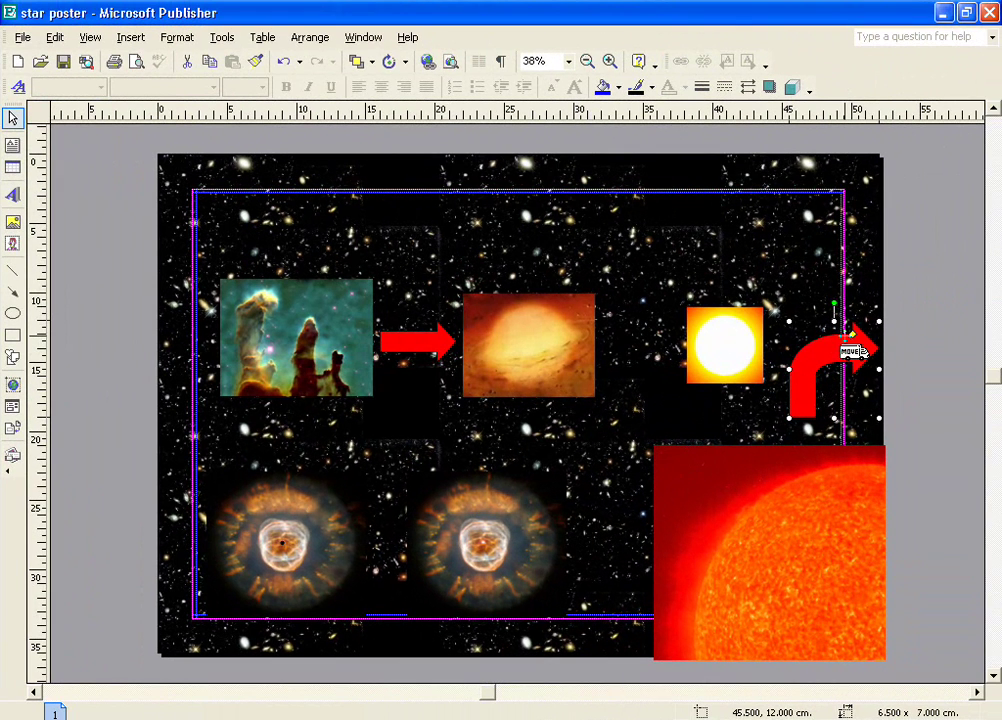
# Step: Turn the bent red arrow beside the sun so that it points down toward the red giant
pyautogui.moveTo(878, 321); pyautogui.dragTo(842, 378)
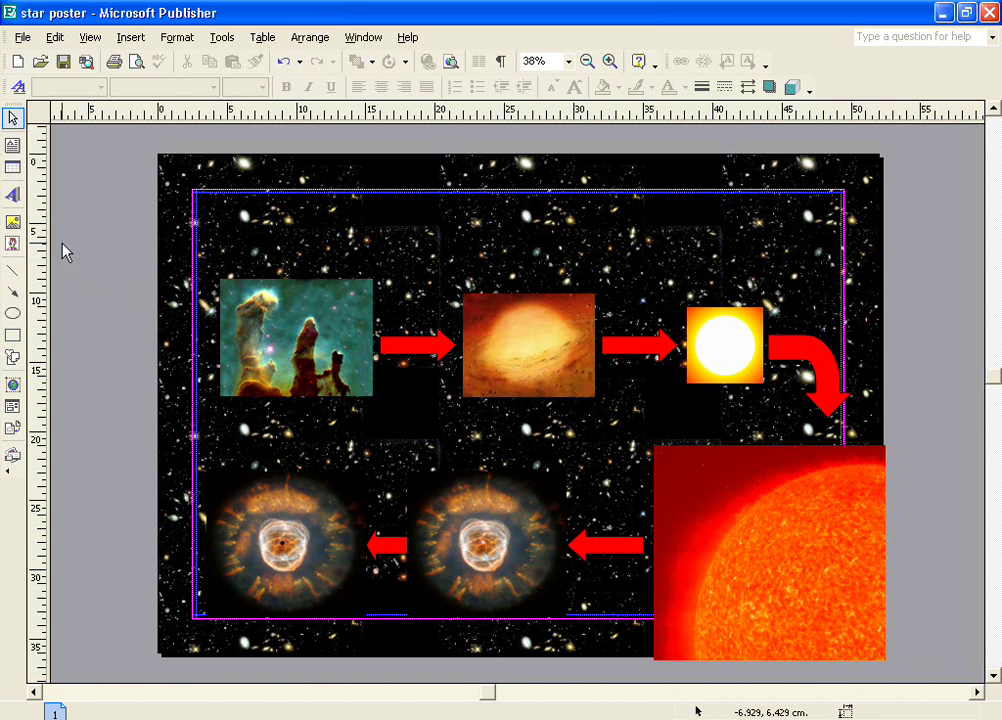
# Step: Insert a WordArt title reading "The life of a star" in the orange-and-yellow gradient style
pyautogui.click(12, 195)
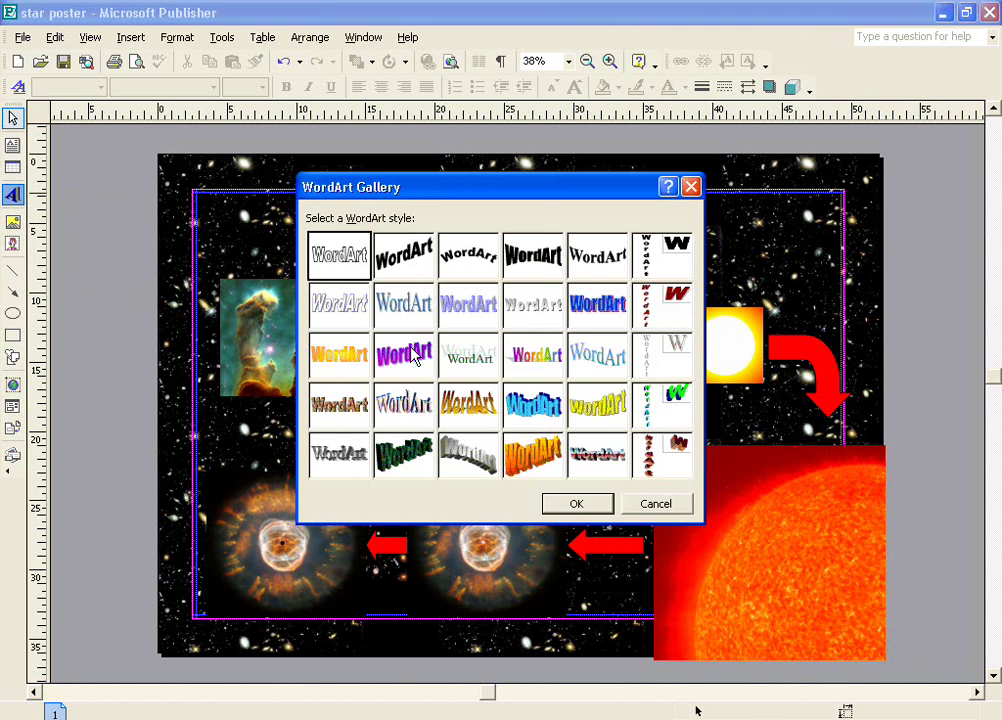
pyautogui.click(340, 366)
pyautogui.click(576, 504)
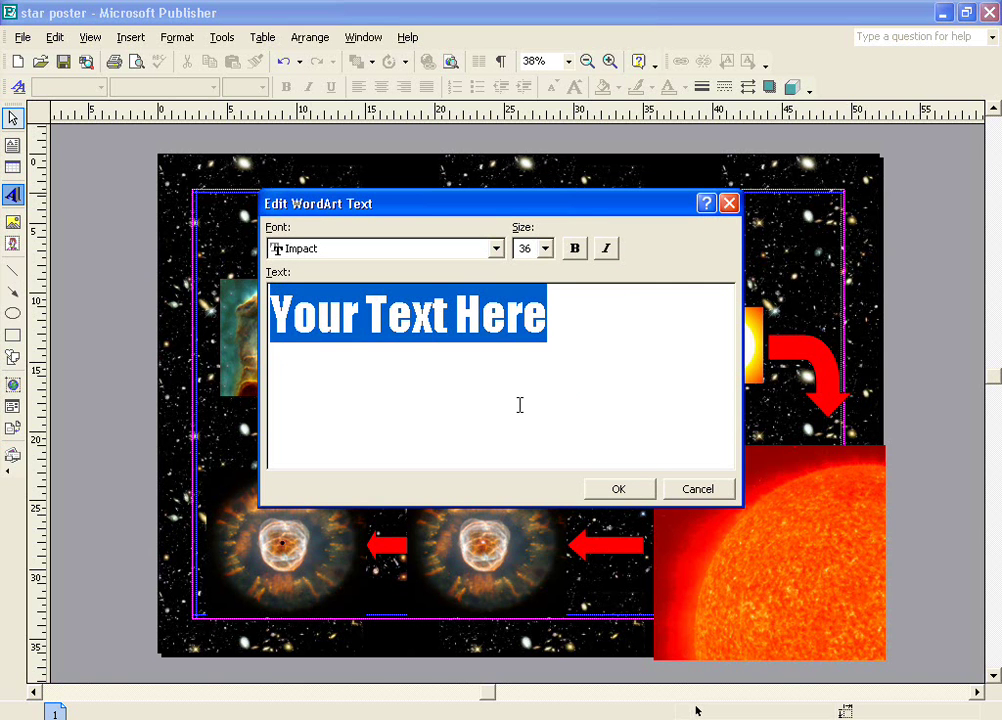
pyautogui.write('The ')
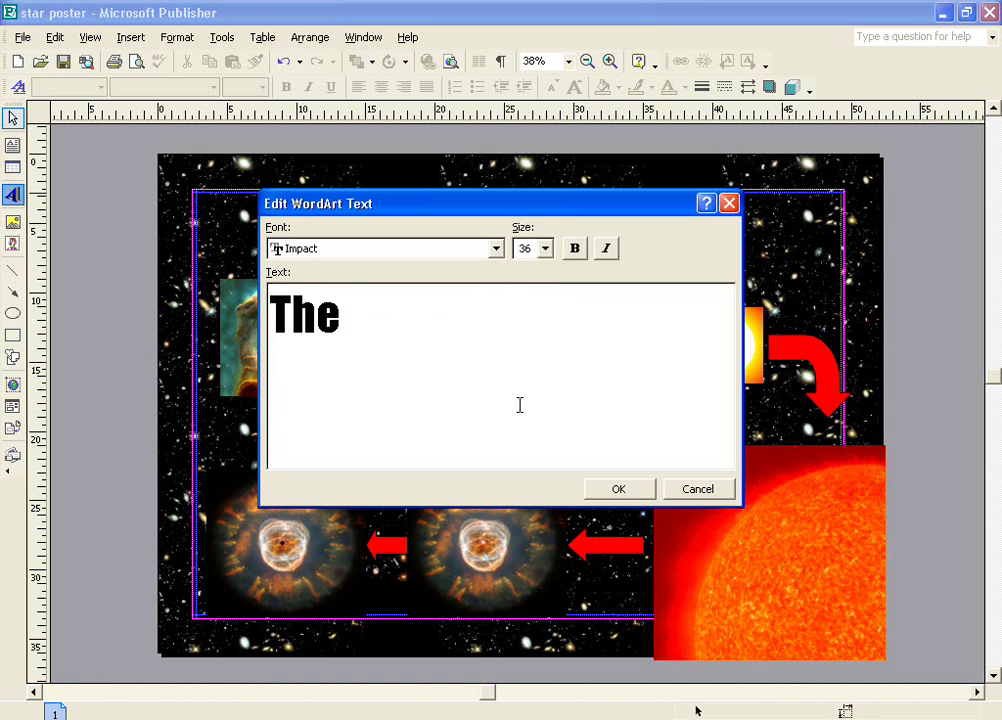
pyautogui.write('life of a star')
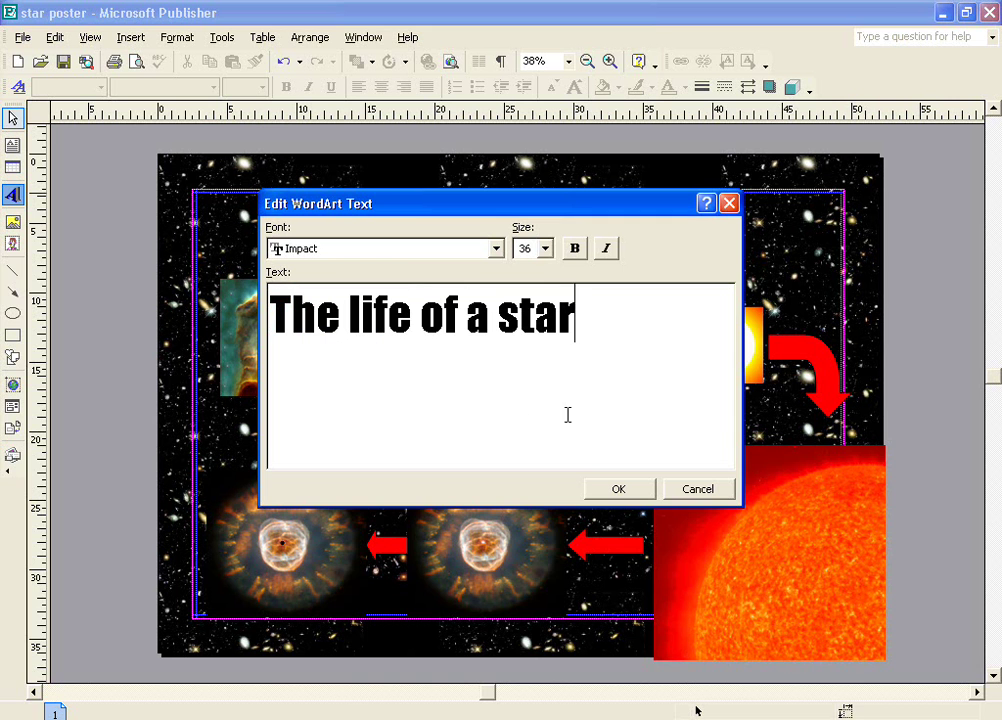
pyautogui.click(619, 489)
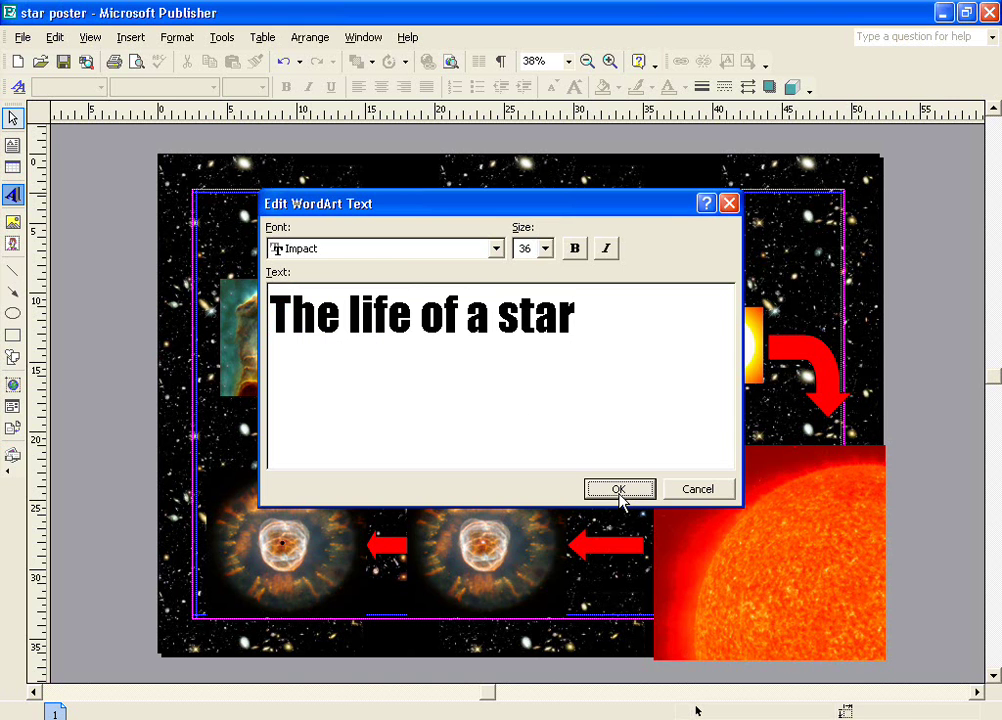
# Step: Place the WordArt title across the top of the poster and enlarge it to about 34.5 × 5 cm
pyautogui.moveTo(543, 422); pyautogui.dragTo(549, 243)
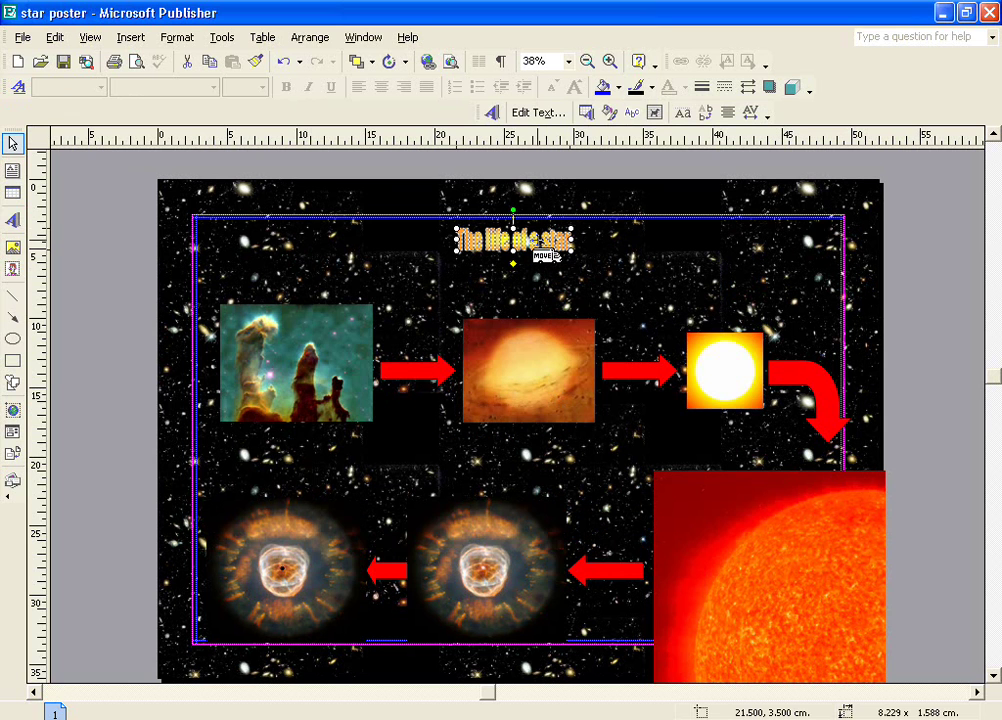
pyautogui.moveTo(580, 252); pyautogui.dragTo(842, 296)
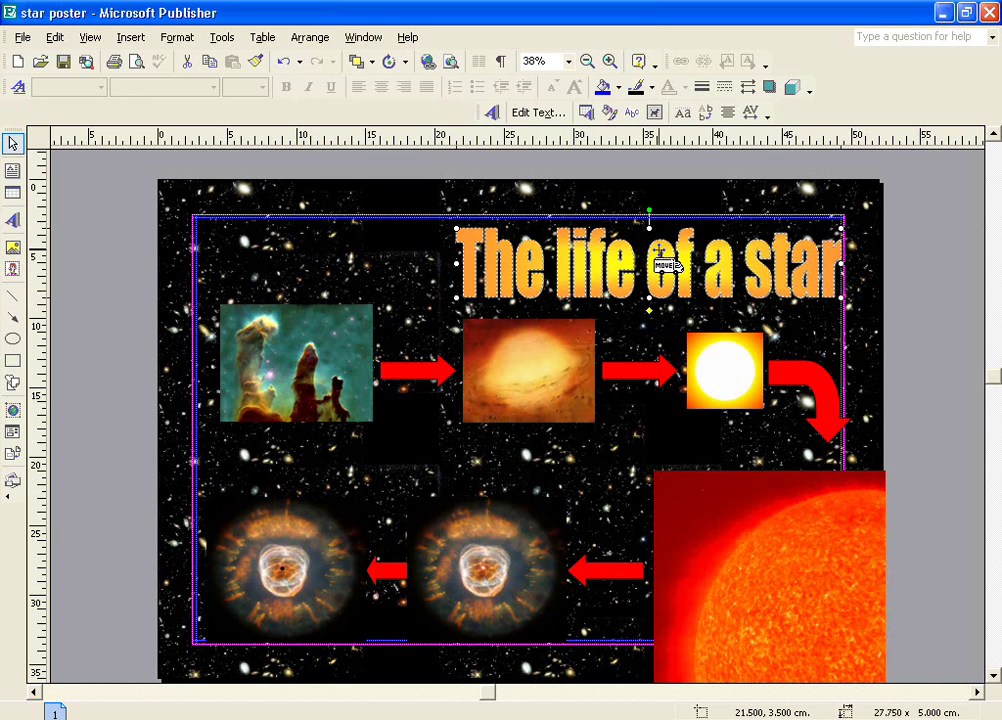
pyautogui.moveTo(665, 258); pyautogui.dragTo(484, 230)
pyautogui.moveTo(668, 284); pyautogui.dragTo(762, 284)
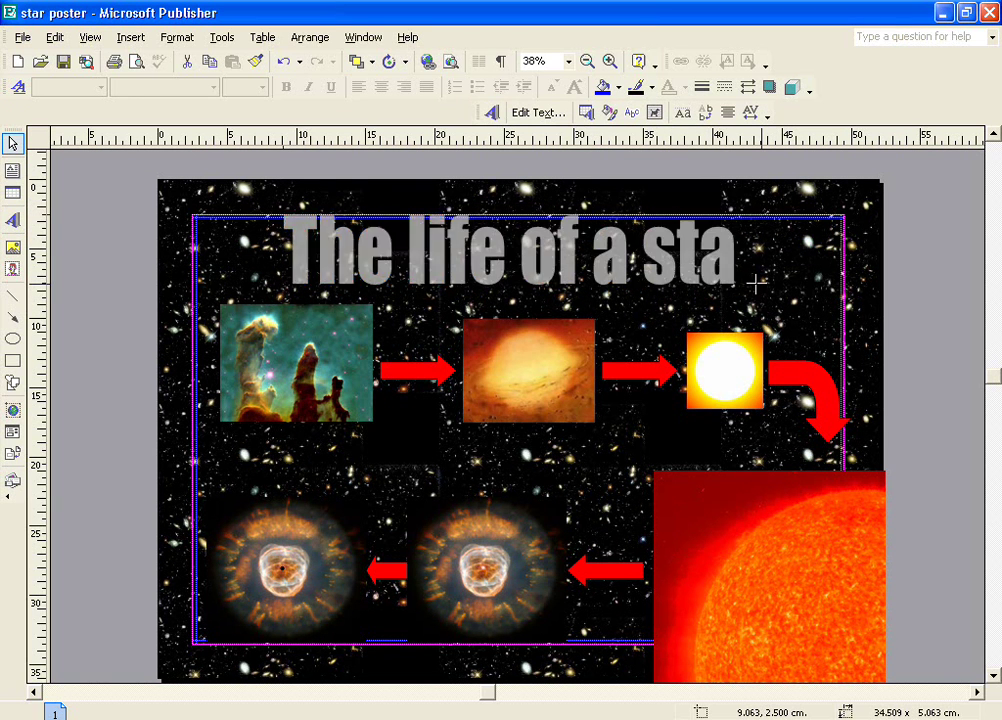
# Step: Change the WordArt title's text to "The Life of a Small Star"
pyautogui.doubleClick(531, 266)
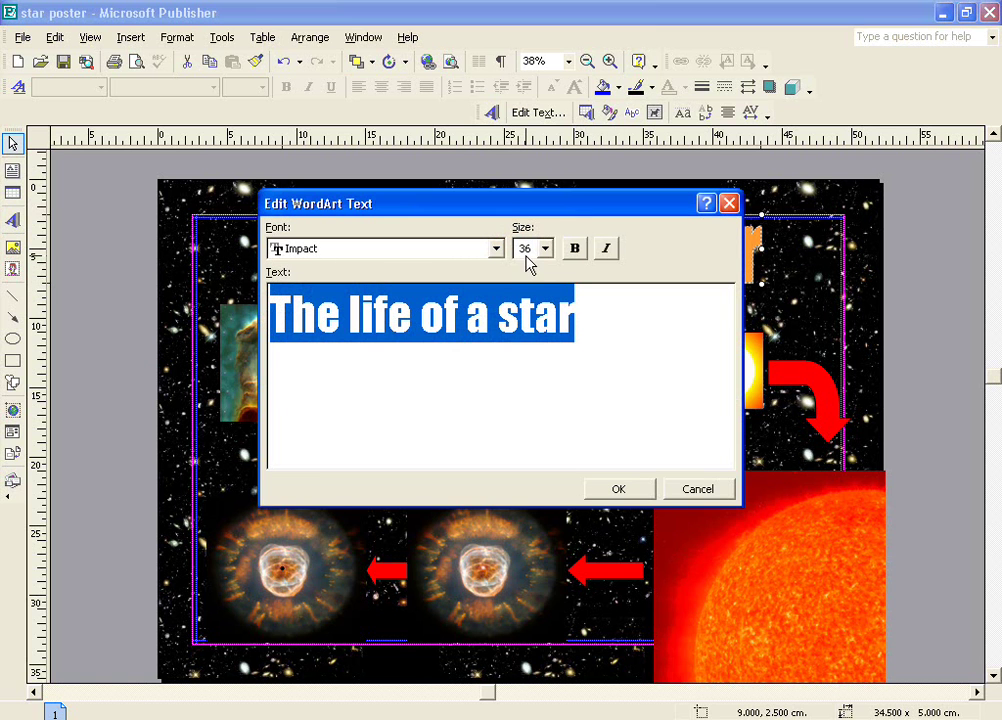
pyautogui.moveTo(512, 212); pyautogui.dragTo(544, 339)
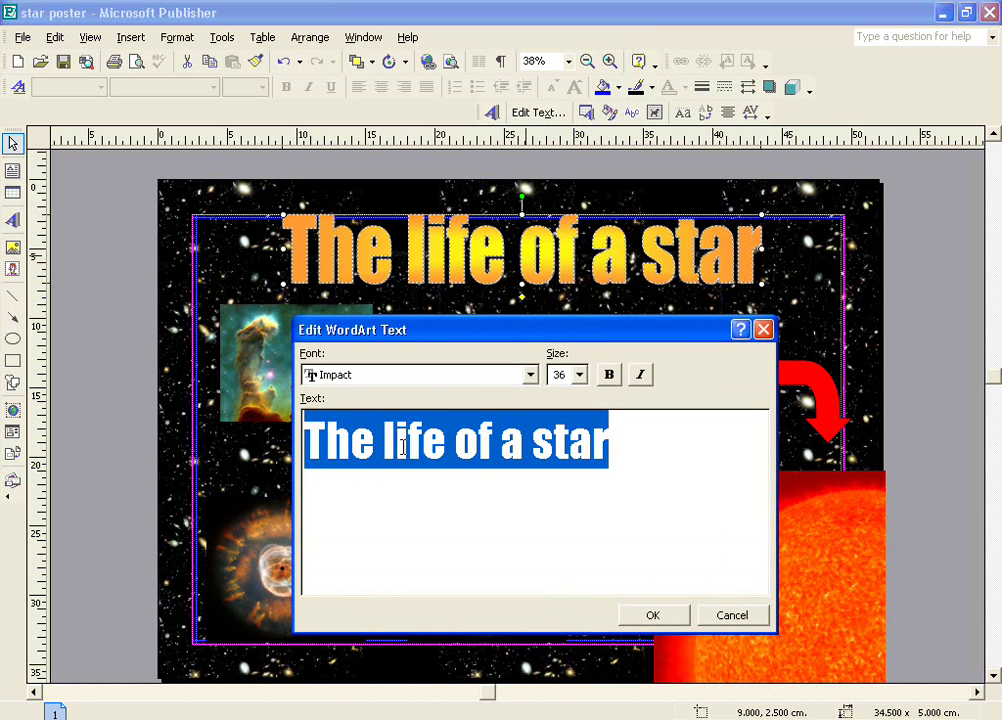
pyautogui.moveTo(396, 445); pyautogui.dragTo(385, 444)
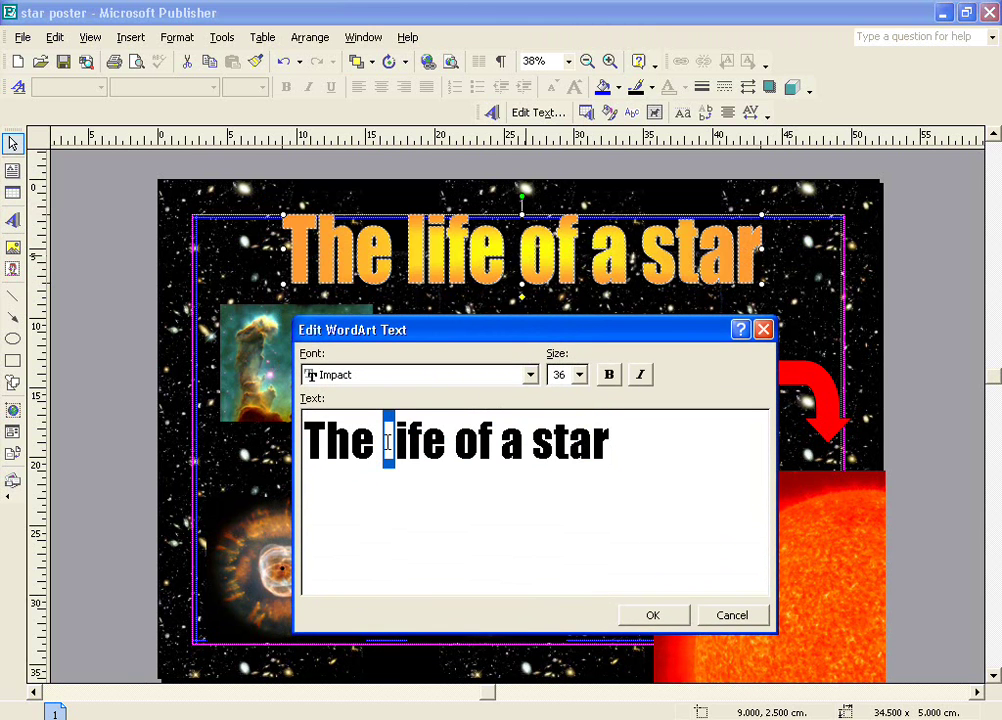
pyautogui.write('L')
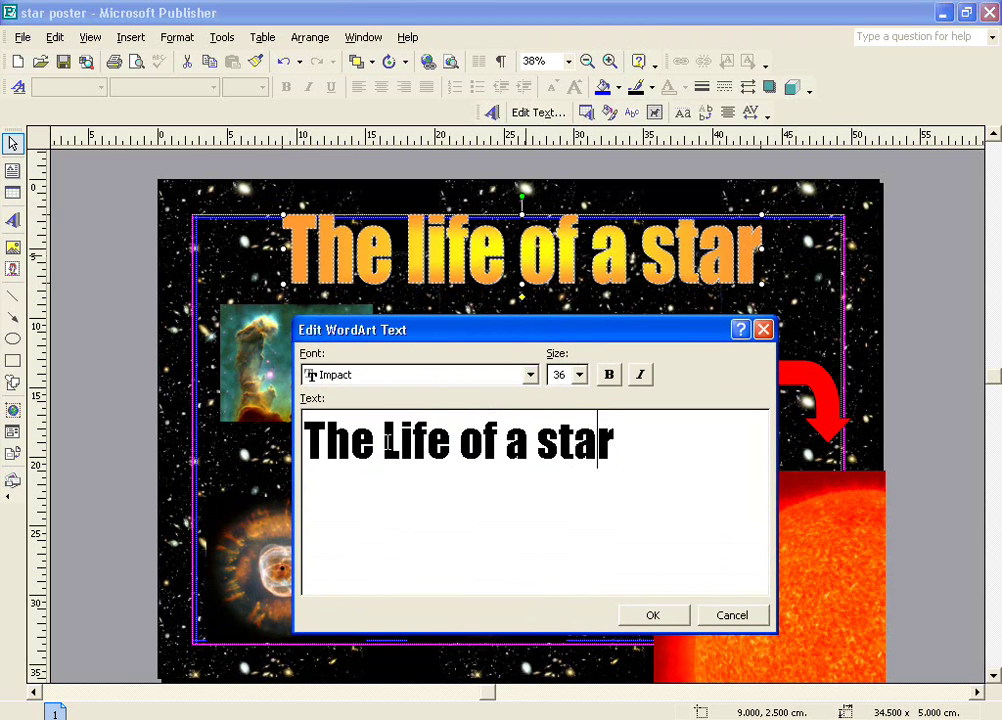
pyautogui.hotkey('ctrl', 'Left')
pyautogui.write('S')
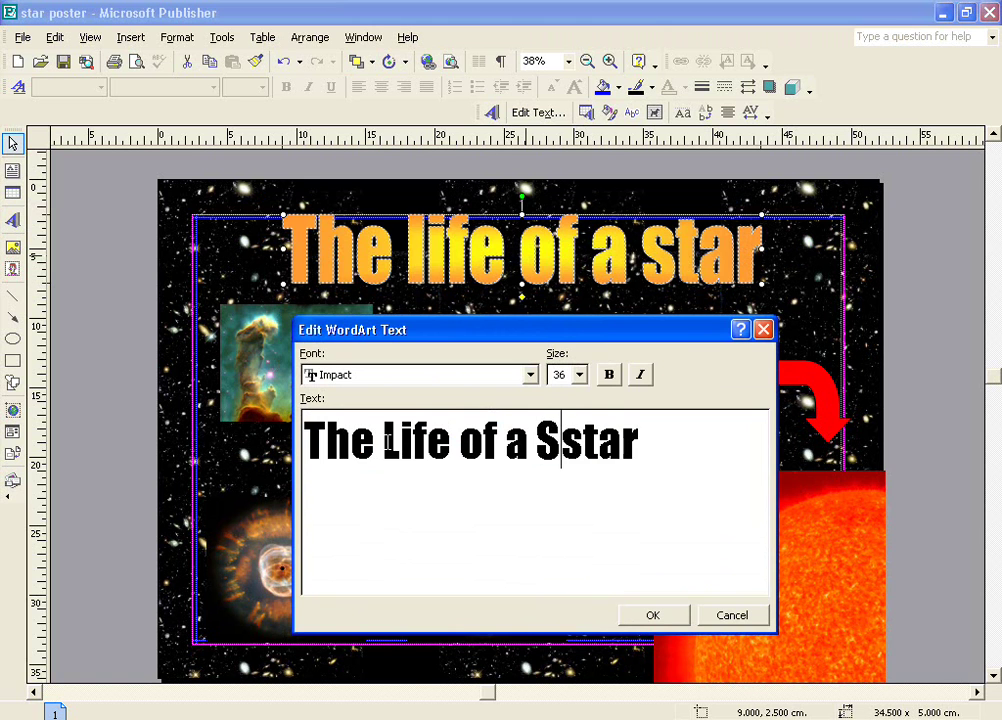
pyautogui.write('mall s')
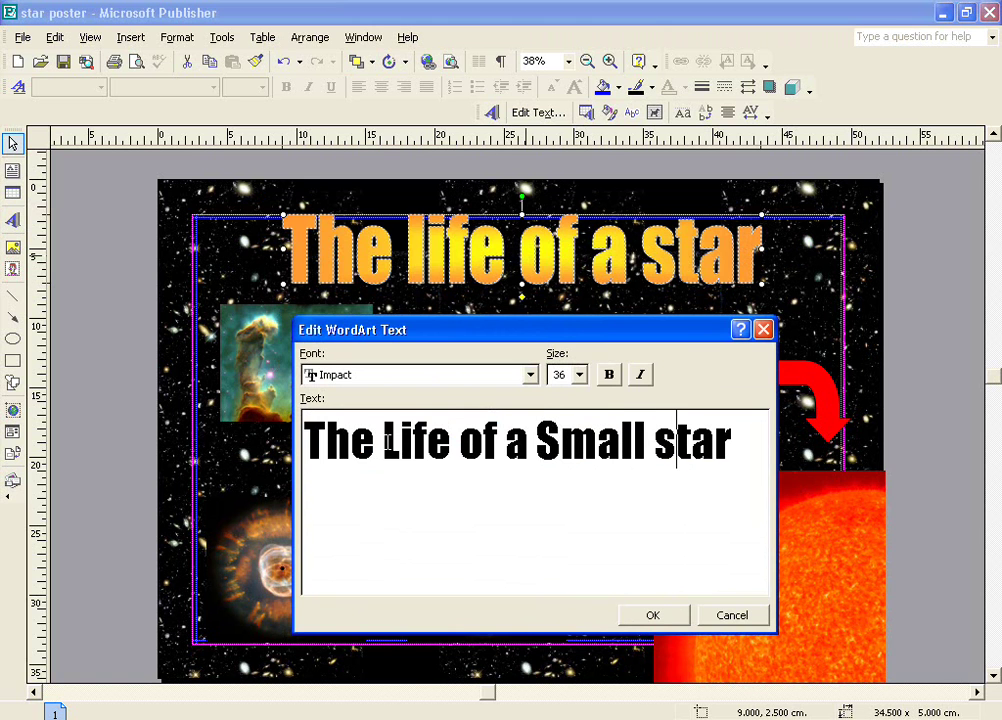
pyautogui.write('S')
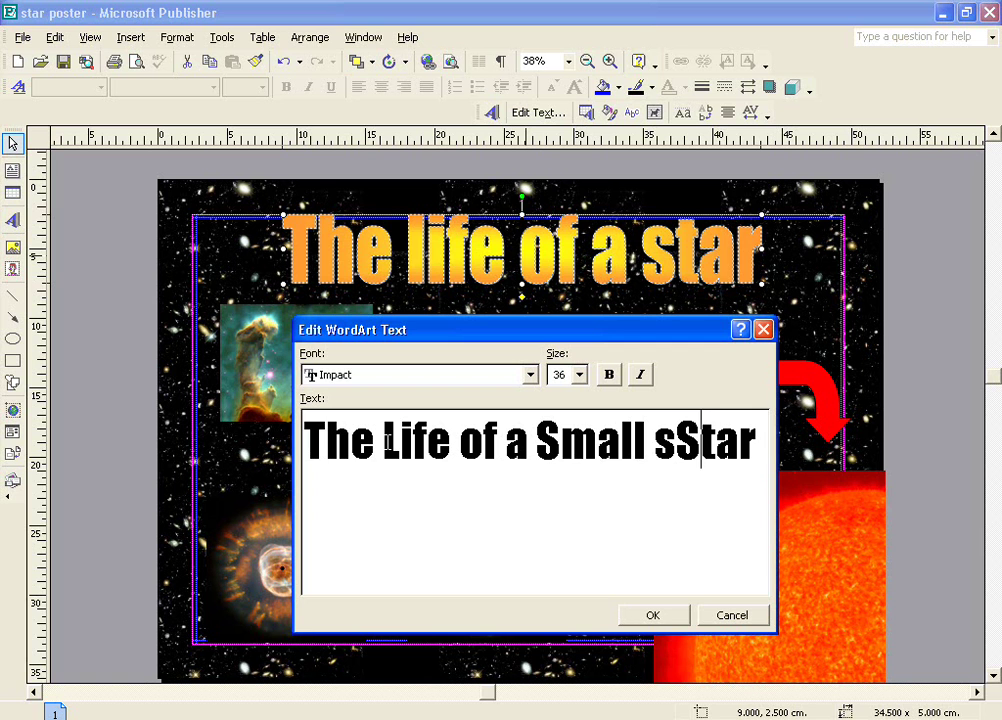
pyautogui.press('Left')
pyautogui.press('BackSpace')
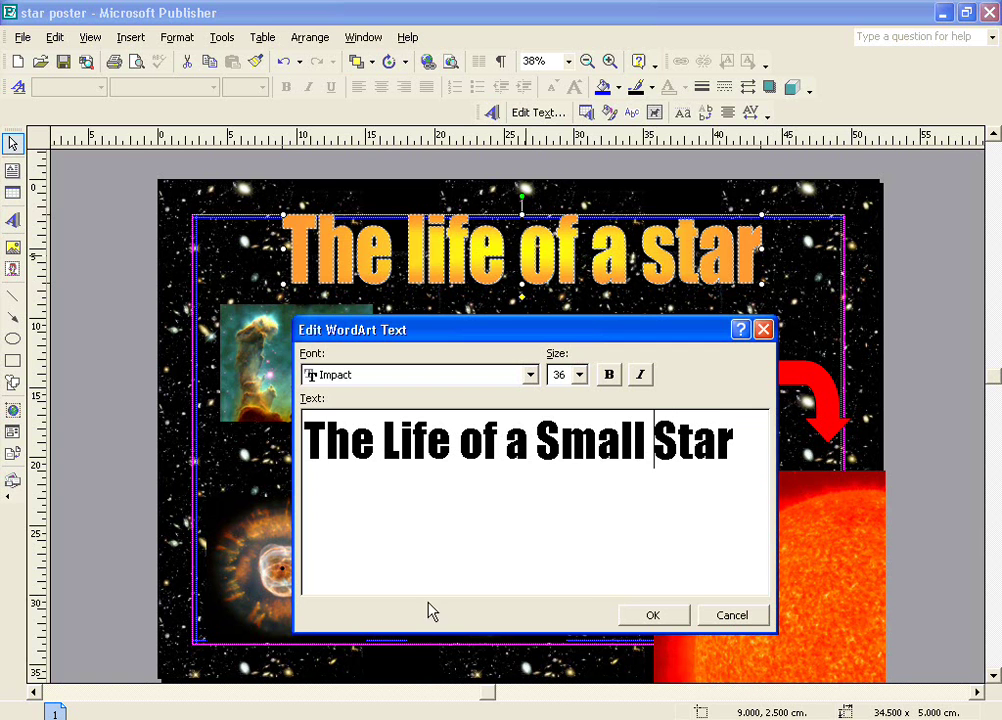
pyautogui.click(634, 614)
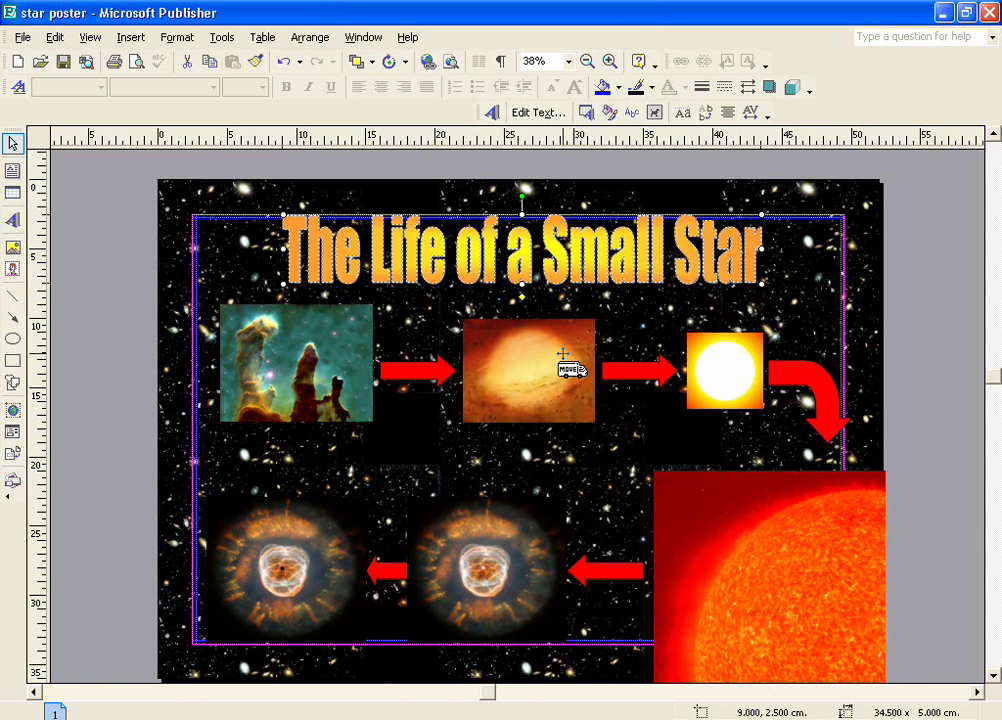
# Step: Look through the gradient and texture fill effects offered for the WordArt title, leaving its fill as it is
pyautogui.rightClick(596, 258)
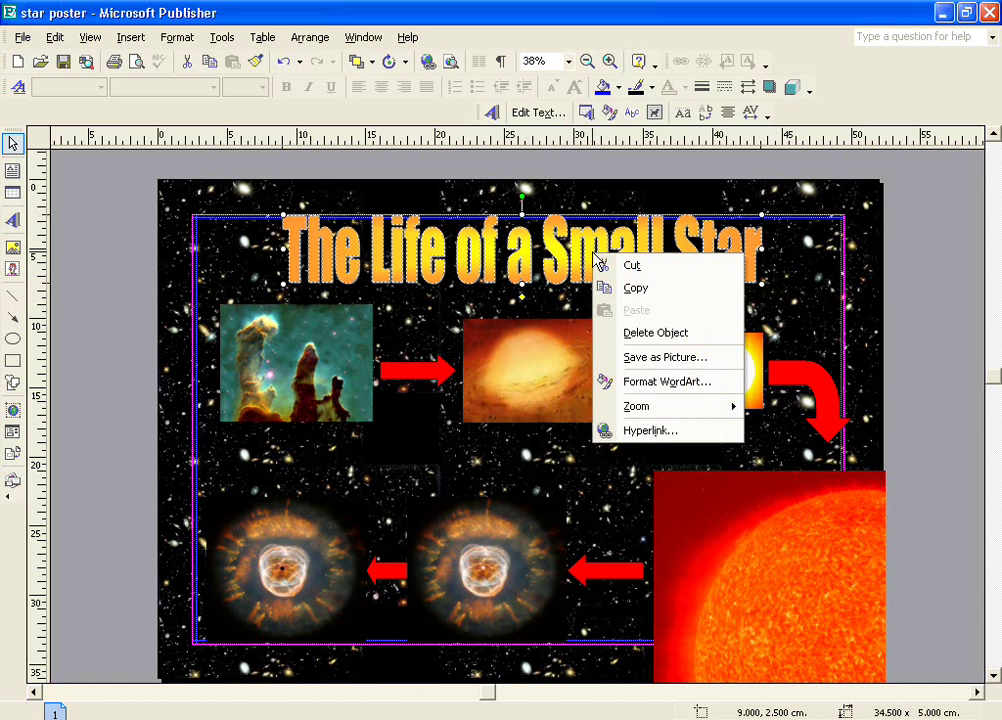
pyautogui.click(645, 393)
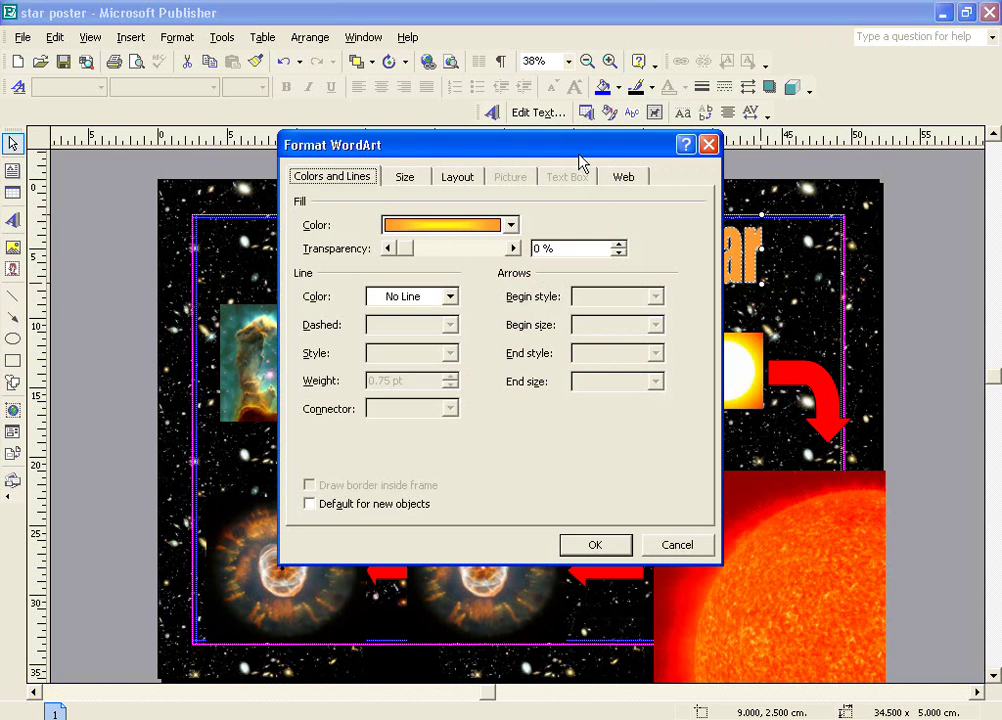
pyautogui.moveTo(579, 159); pyautogui.dragTo(804, 351)
pyautogui.click(736, 417)
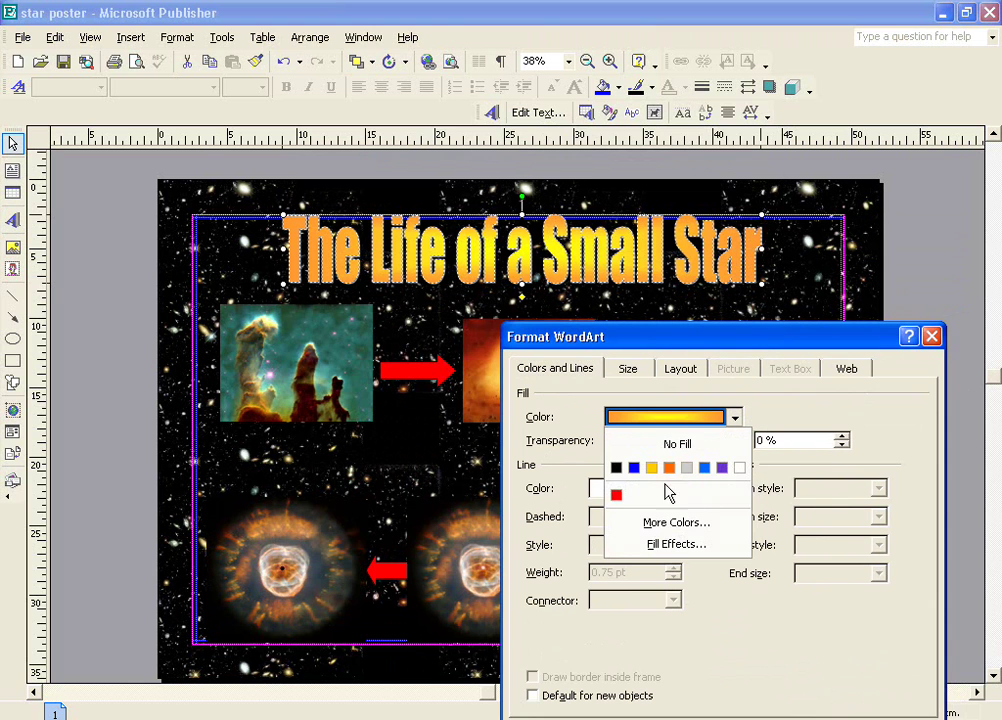
pyautogui.click(680, 545)
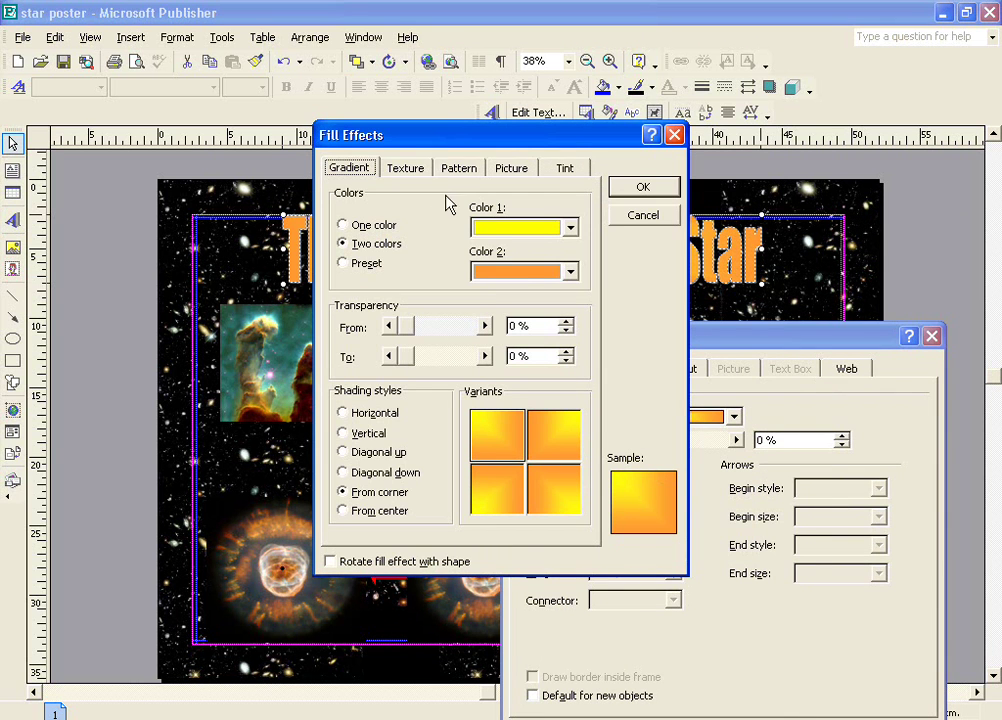
pyautogui.click(406, 168)
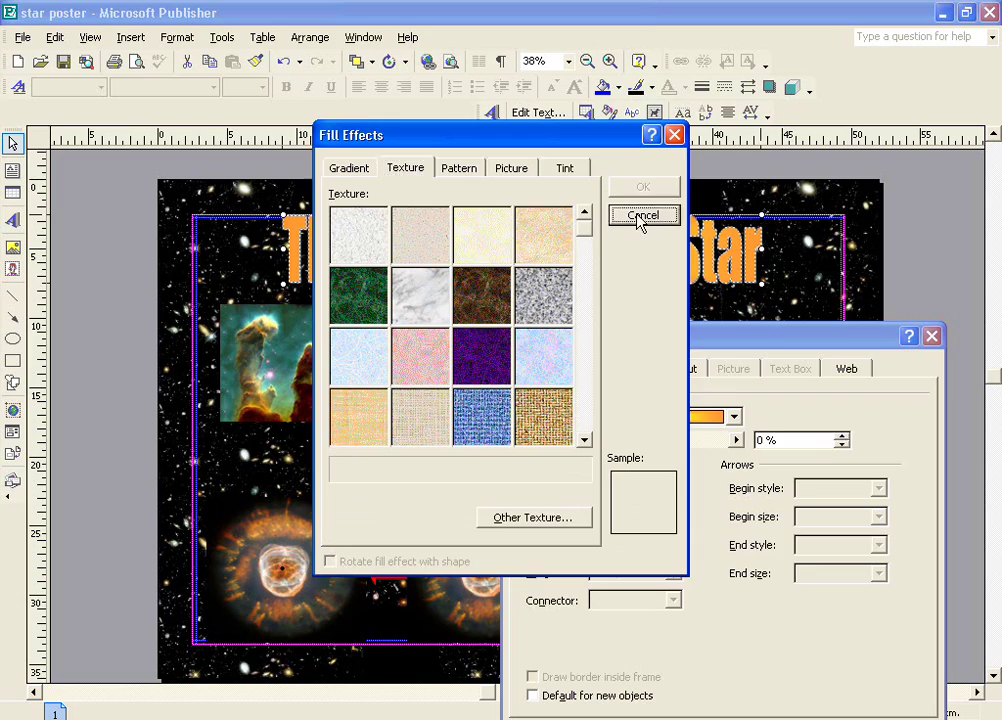
pyautogui.click(640, 216)
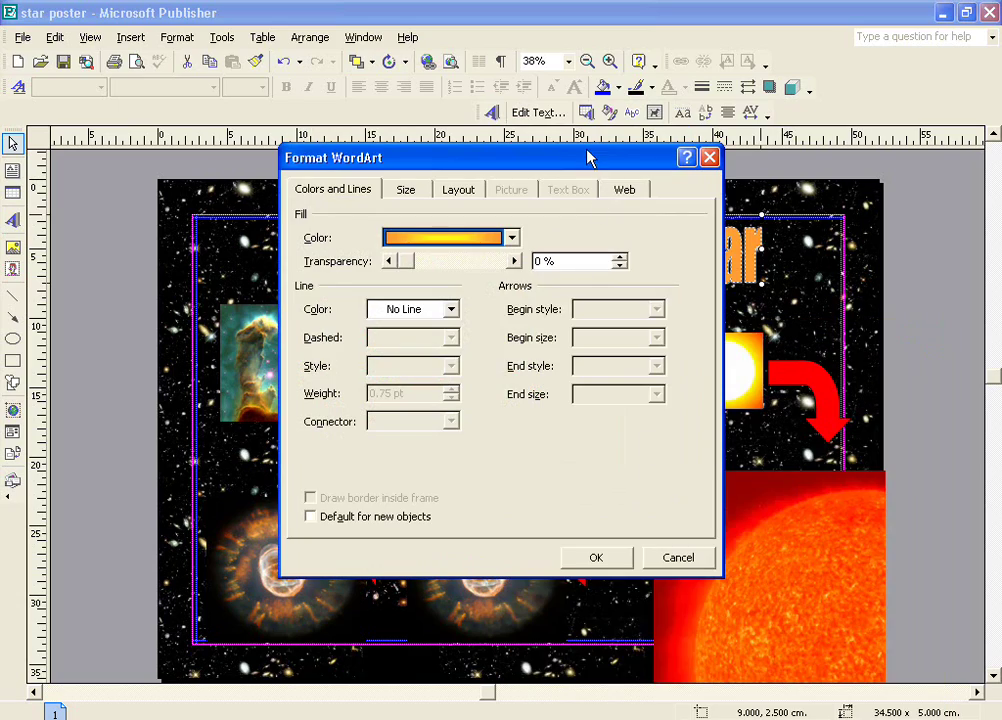
pyautogui.moveTo(588, 157); pyautogui.dragTo(667, 304)
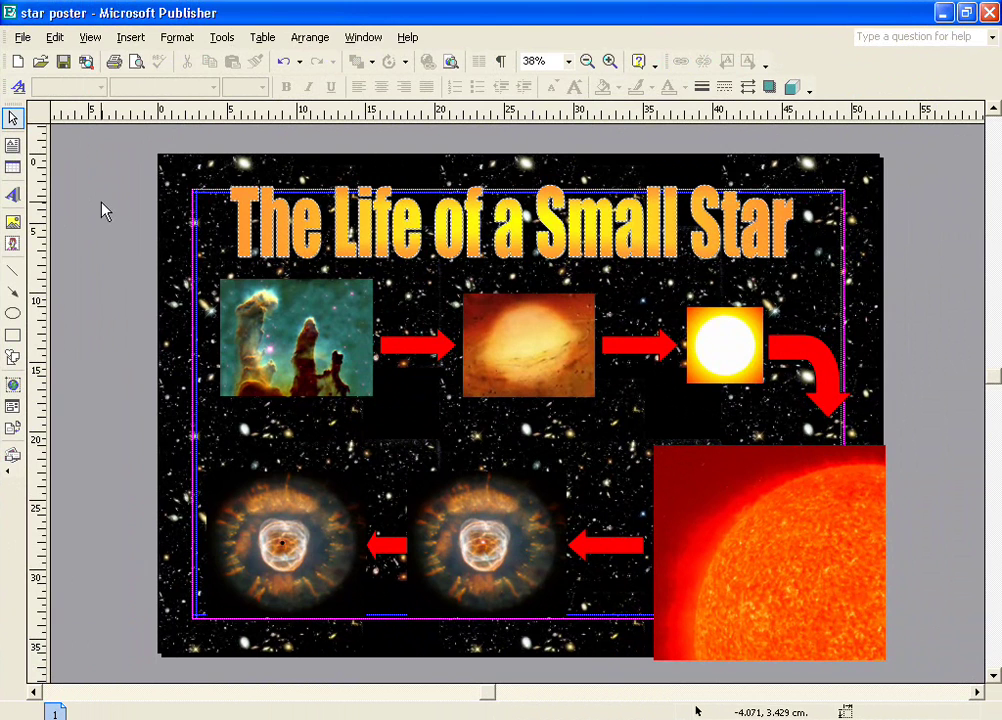
# Step: Draw a text box about 9.5 × 3.5 cm beneath the nebula picture and enter "Stellar Nursery"
pyautogui.click(13, 147)
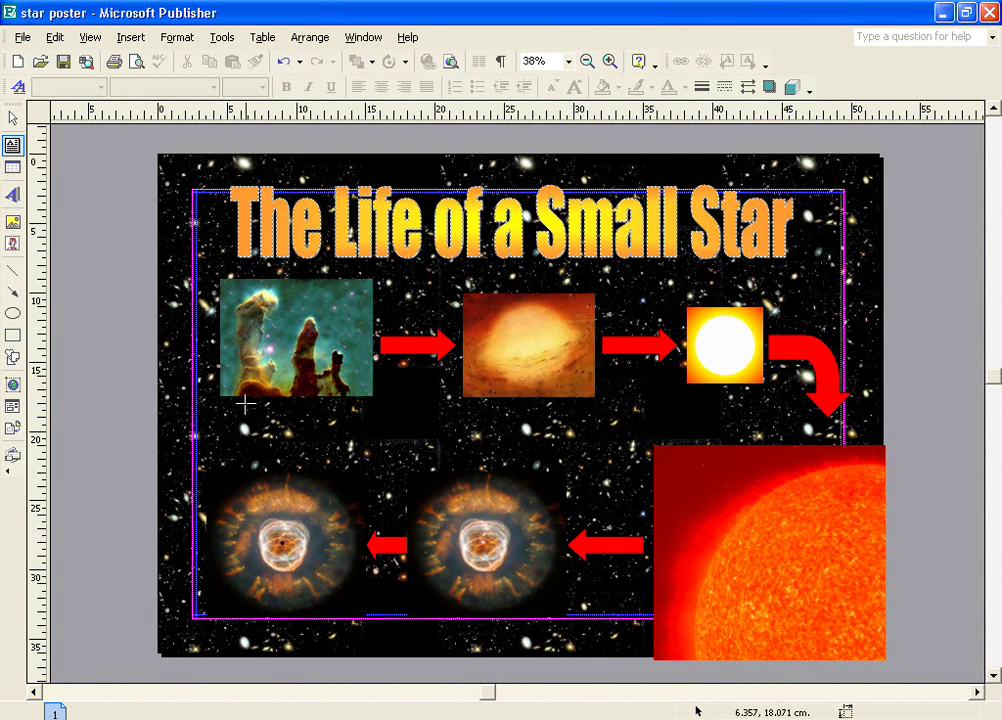
pyautogui.moveTo(234, 404)
pyautogui.mouseDown()
pyautogui.moveTo(306, 441)
pyautogui.moveTo(367, 455)
pyautogui.mouseUp()
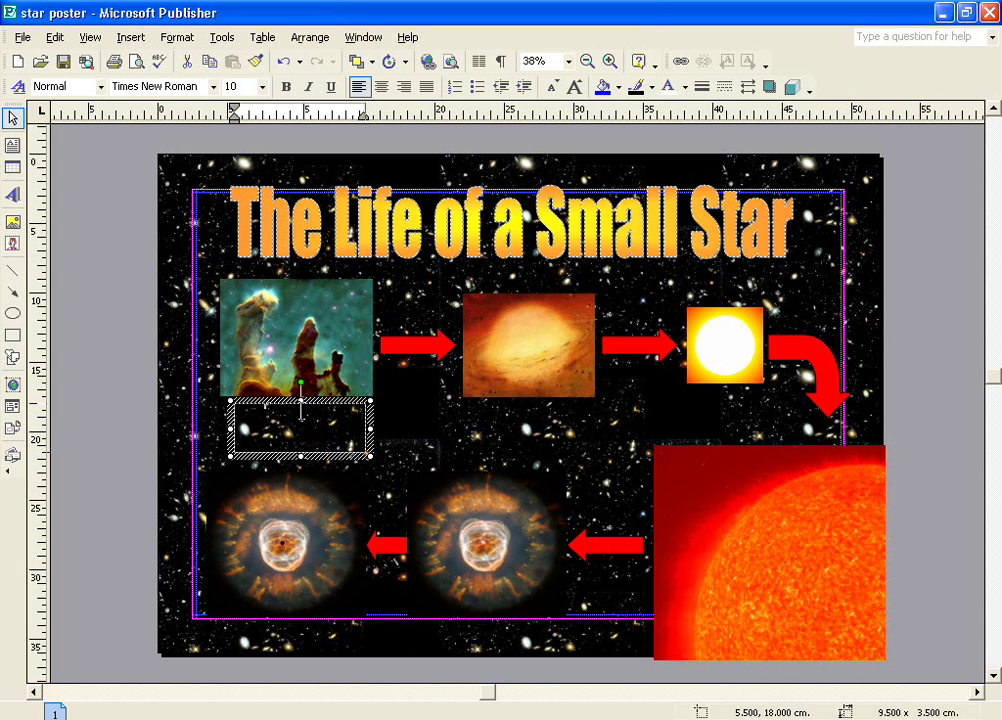
# Step: Format the "Stellar Nursery" caption as 24 pt, centred, bold, white text
pyautogui.click(268, 430)
pyautogui.click(264, 87)
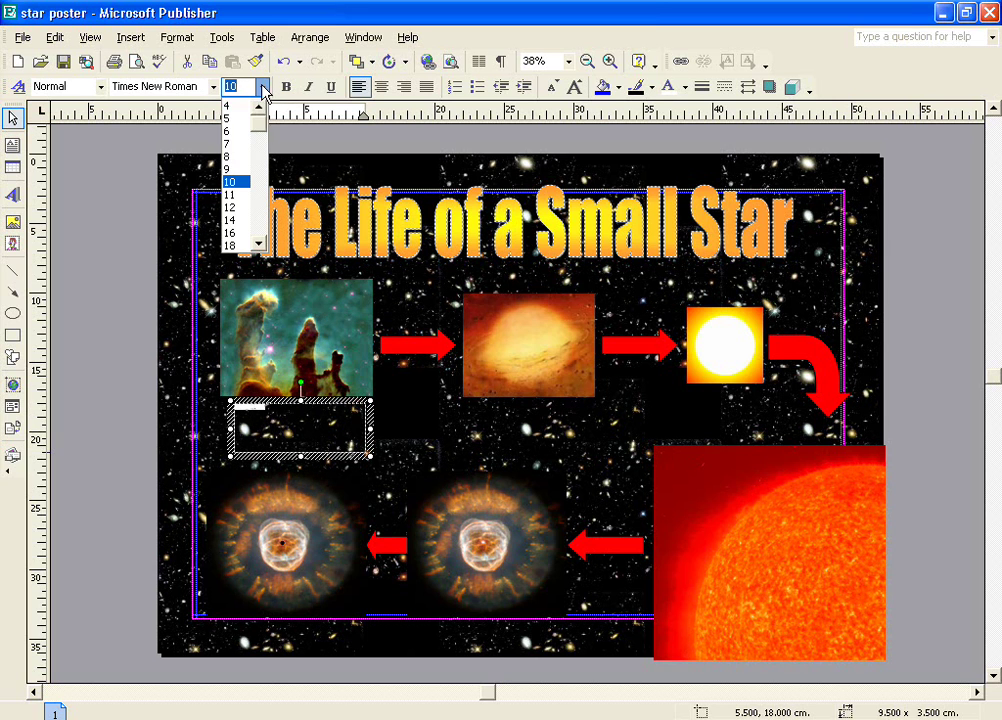
pyautogui.moveTo(259, 134); pyautogui.dragTo(264, 179)
pyautogui.click(238, 228)
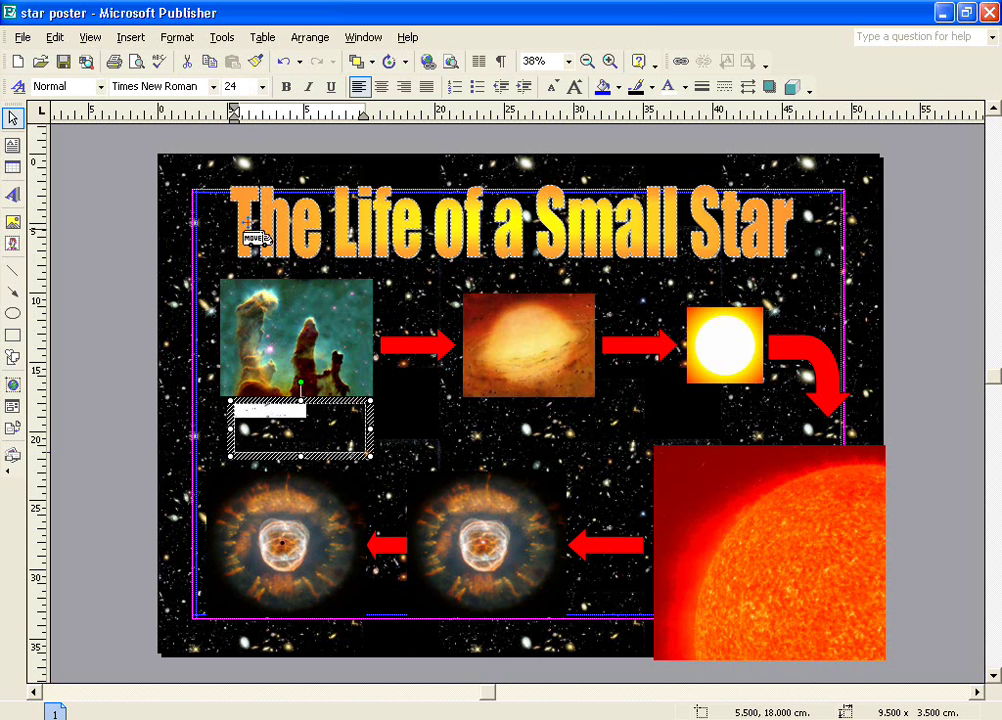
pyautogui.click(382, 88)
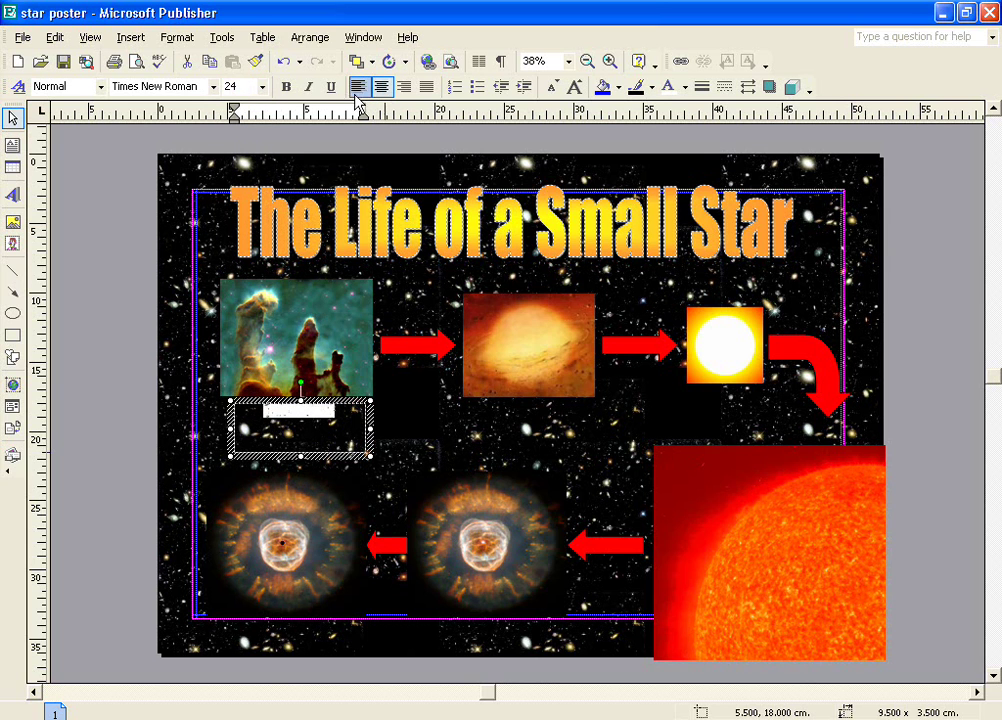
pyautogui.click(286, 87)
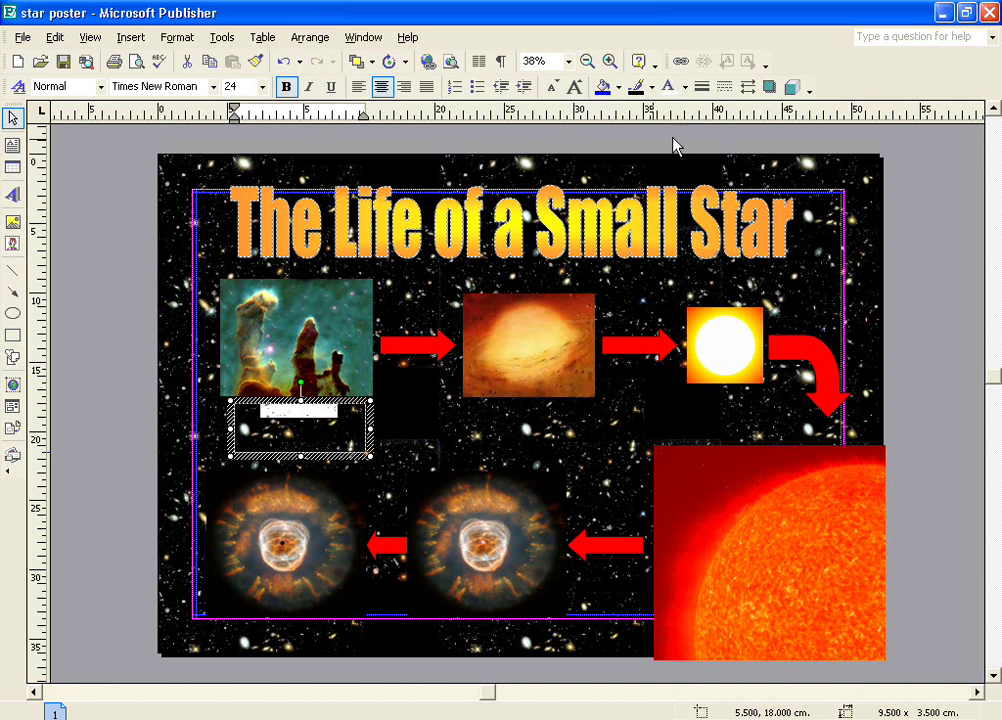
pyautogui.click(667, 87)
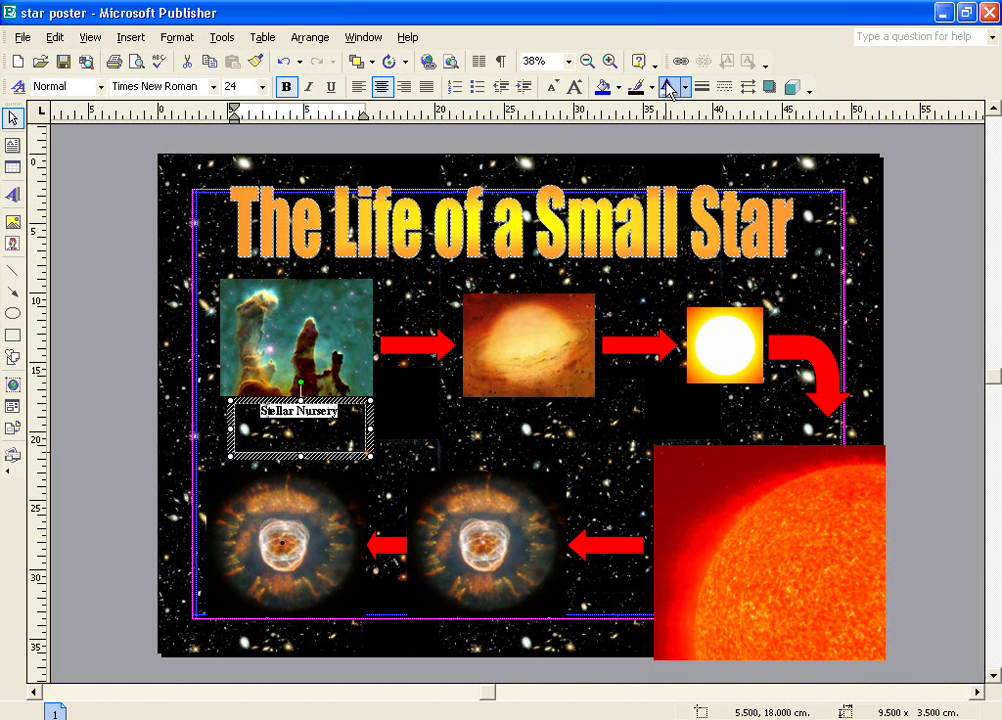
pyautogui.click(390, 430)
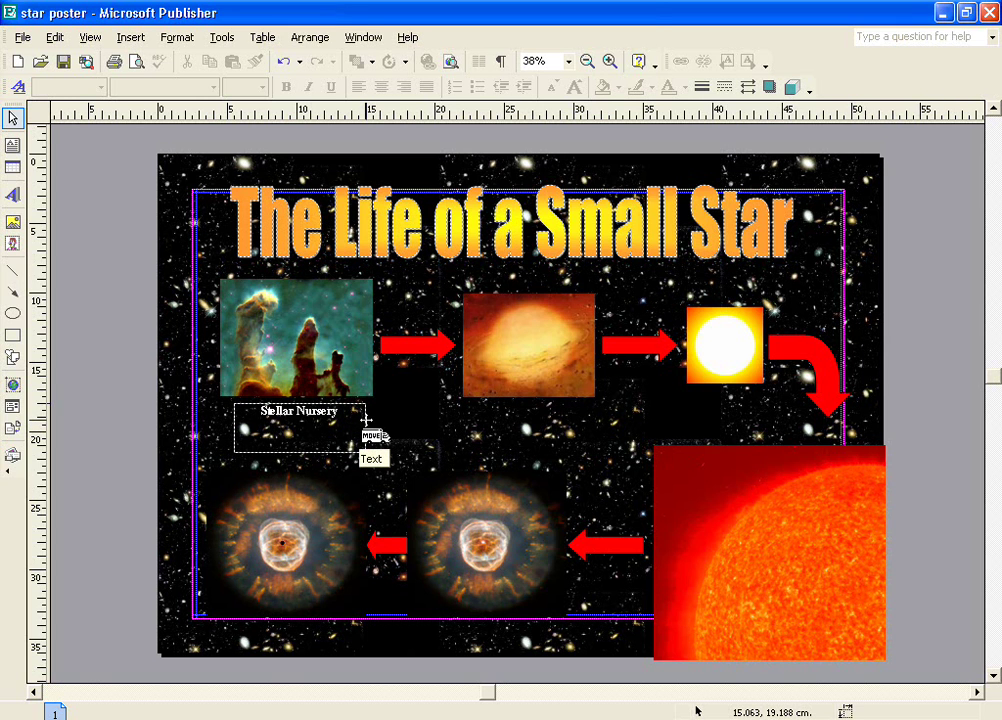
# Step: Fill the "Stellar Nursery" text box with the black Main color and start another text box
pyautogui.doubleClick(366, 421)
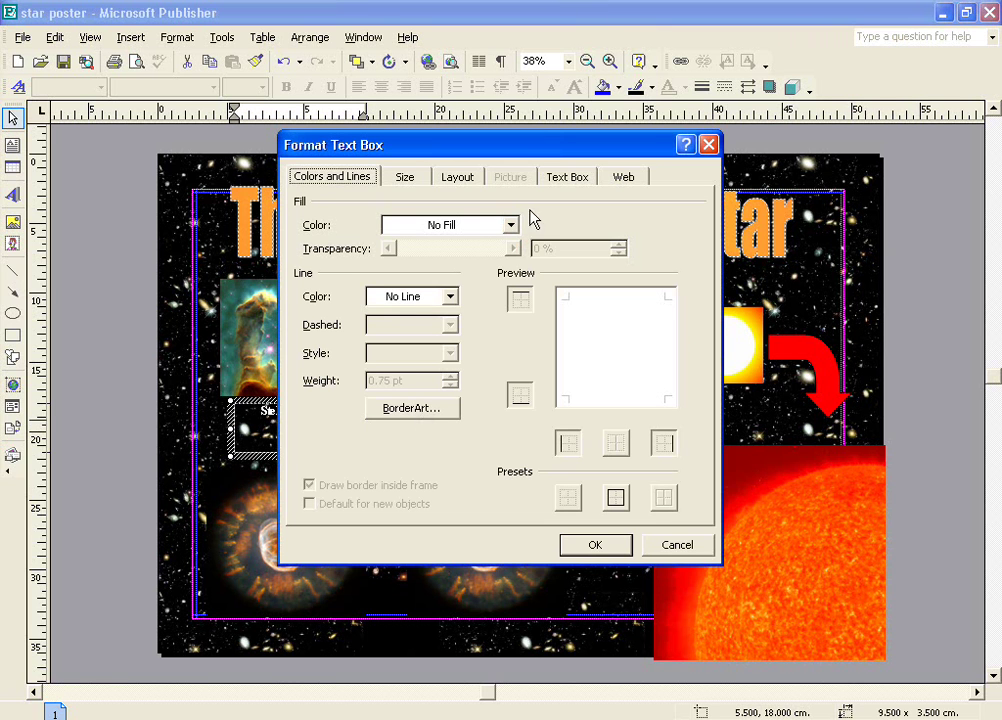
pyautogui.moveTo(529, 152); pyautogui.dragTo(716, 174)
pyautogui.click(699, 243)
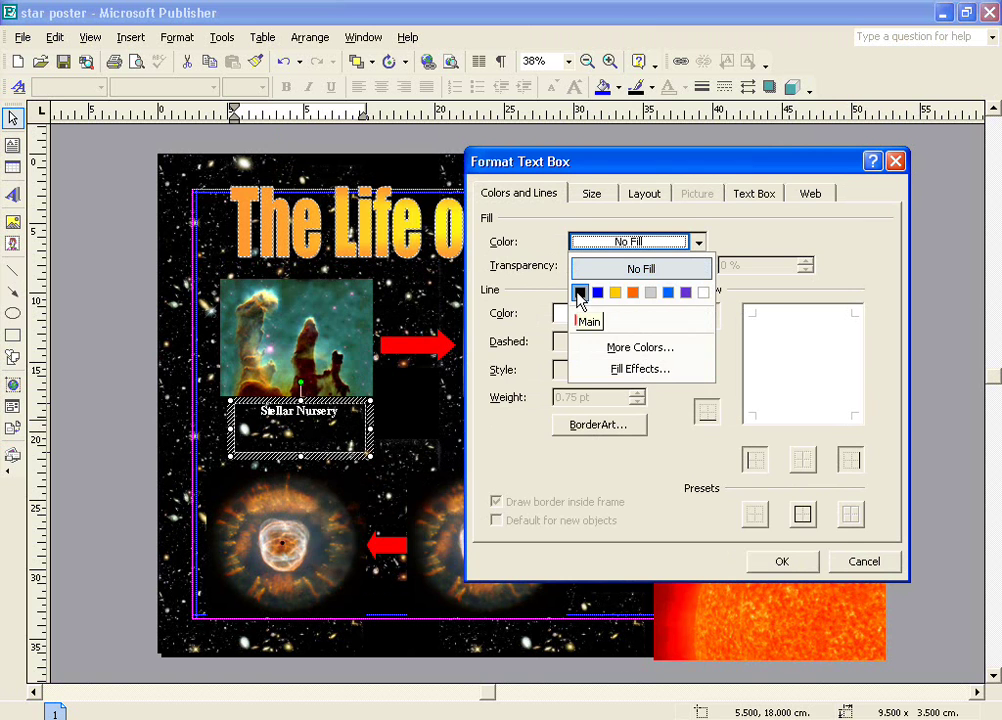
pyautogui.click(580, 293)
pyautogui.click(766, 566)
pyautogui.click(409, 424)
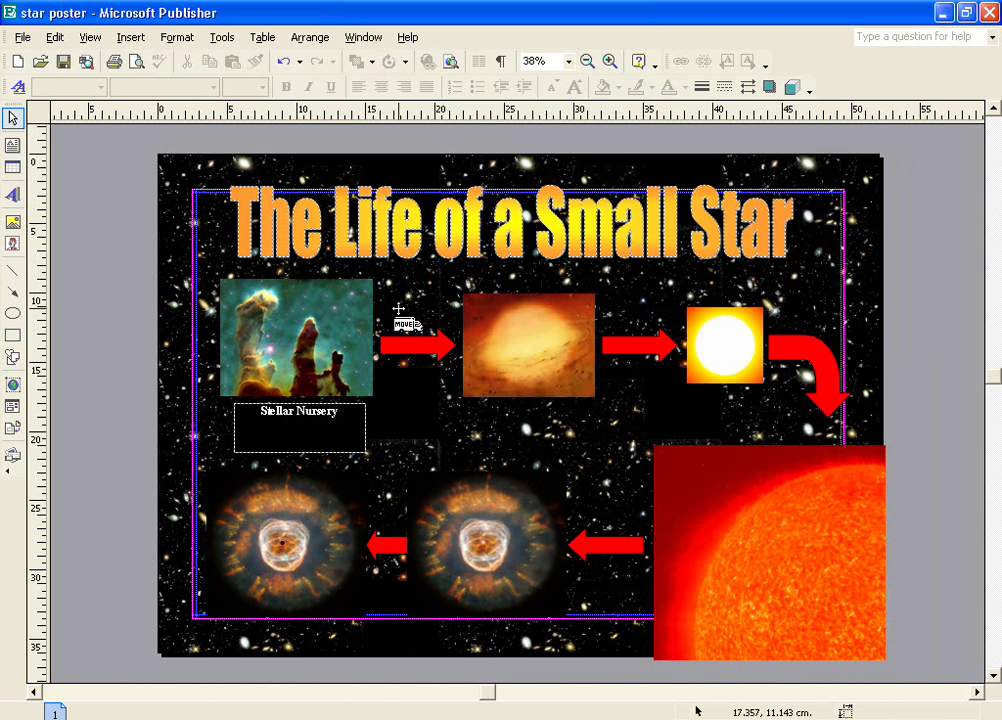
pyautogui.click(13, 146)
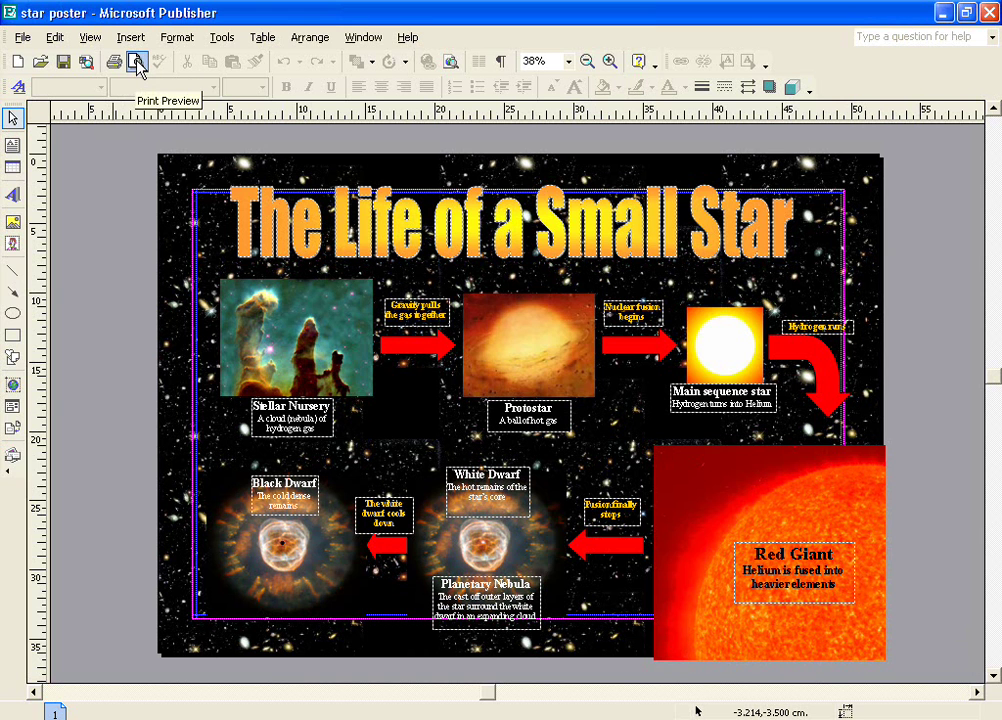
# Step: Check the poster's page split in print preview, close the preview and hide the boundaries and guides
pyautogui.click(137, 62)
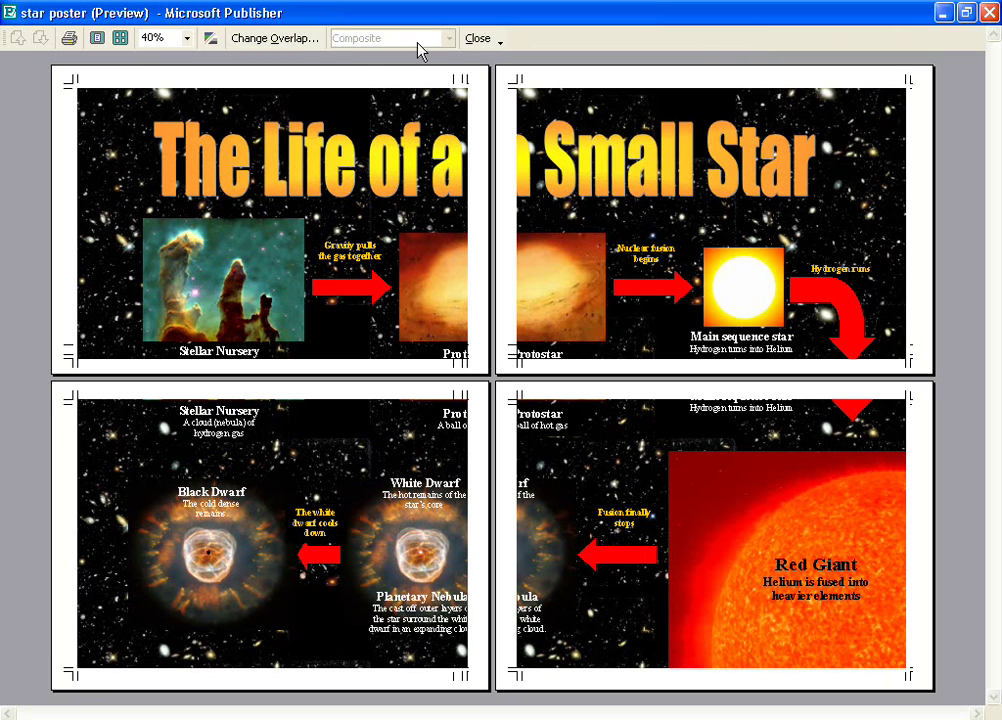
pyautogui.click(477, 40)
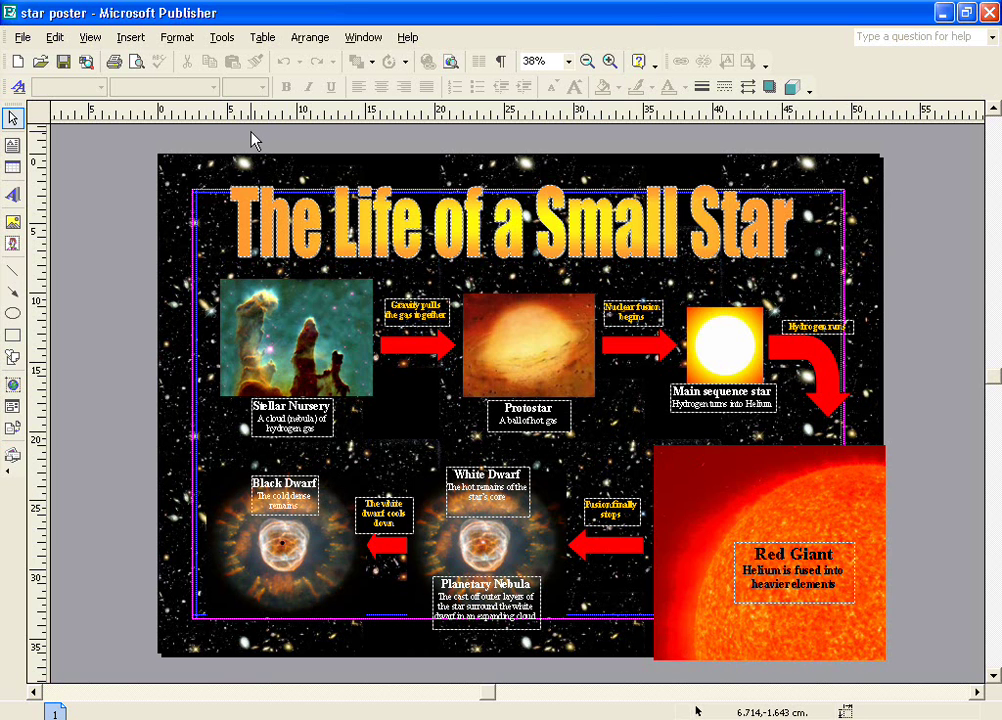
pyautogui.click(90, 38)
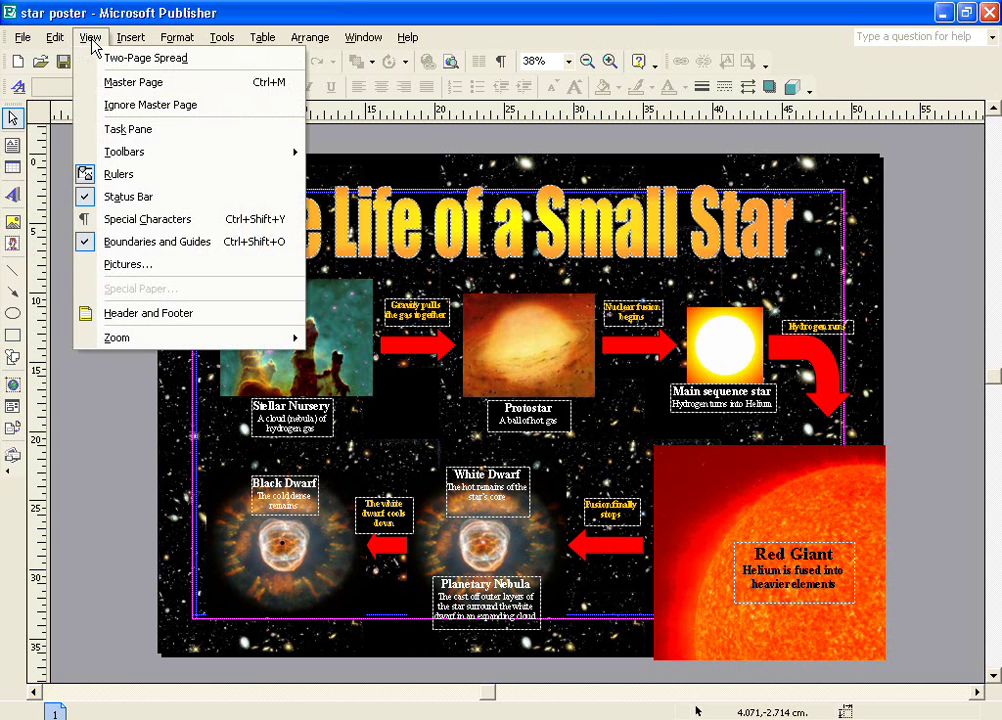
pyautogui.click(128, 242)
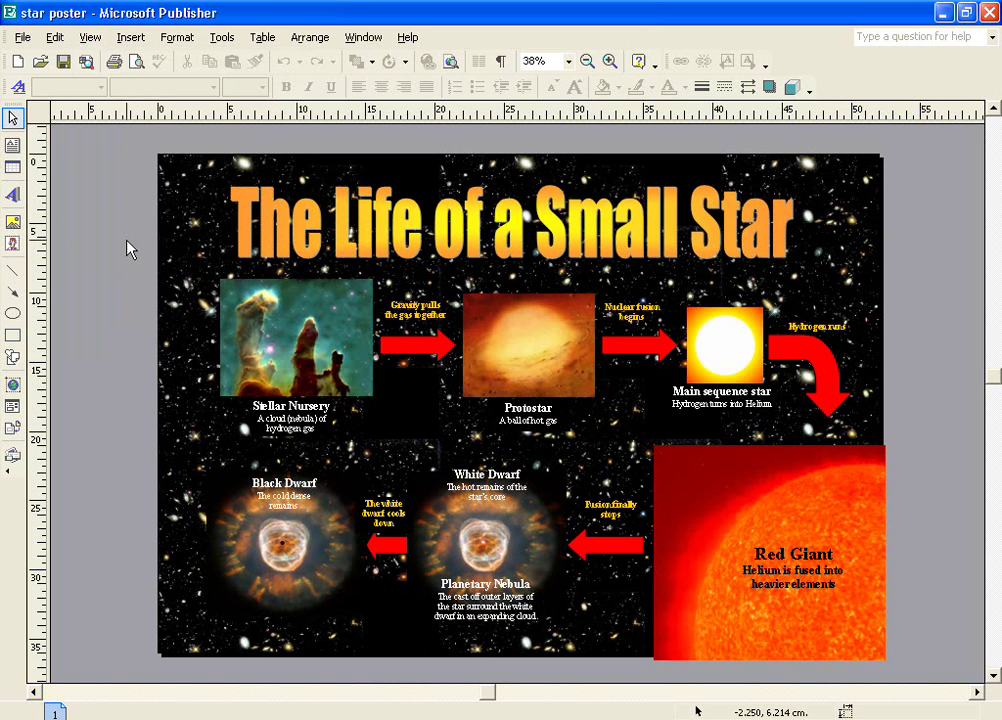